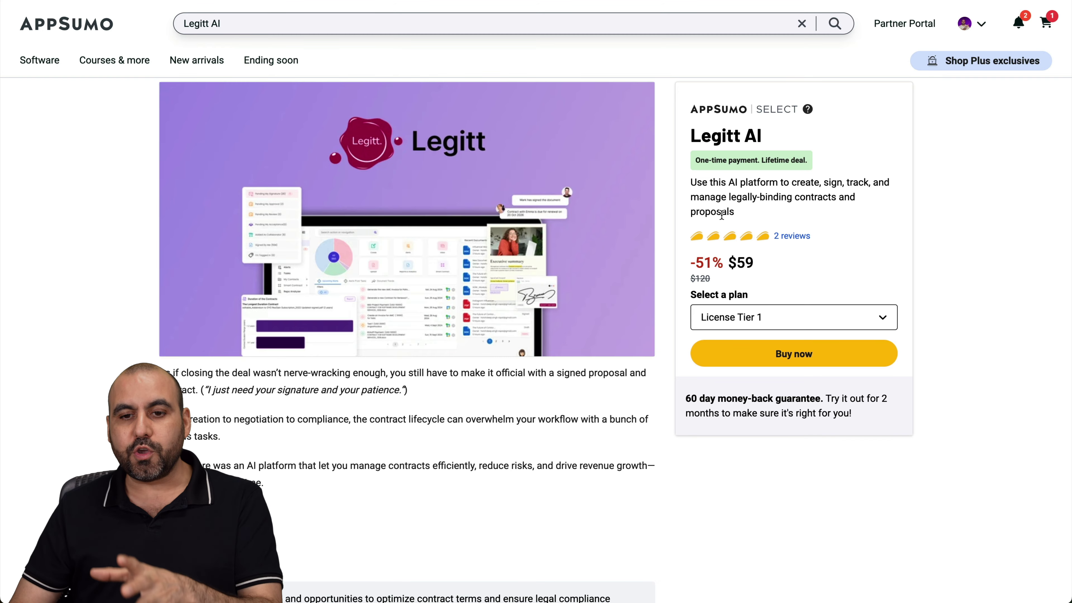
- Compare License Tier 6 pricing on the third Legitt AI plan, then set it back to License Tier 3
{"action": "scroll", "coordinate": [745, 225], "scroll_direction": "down", "scroll_amount": 15}
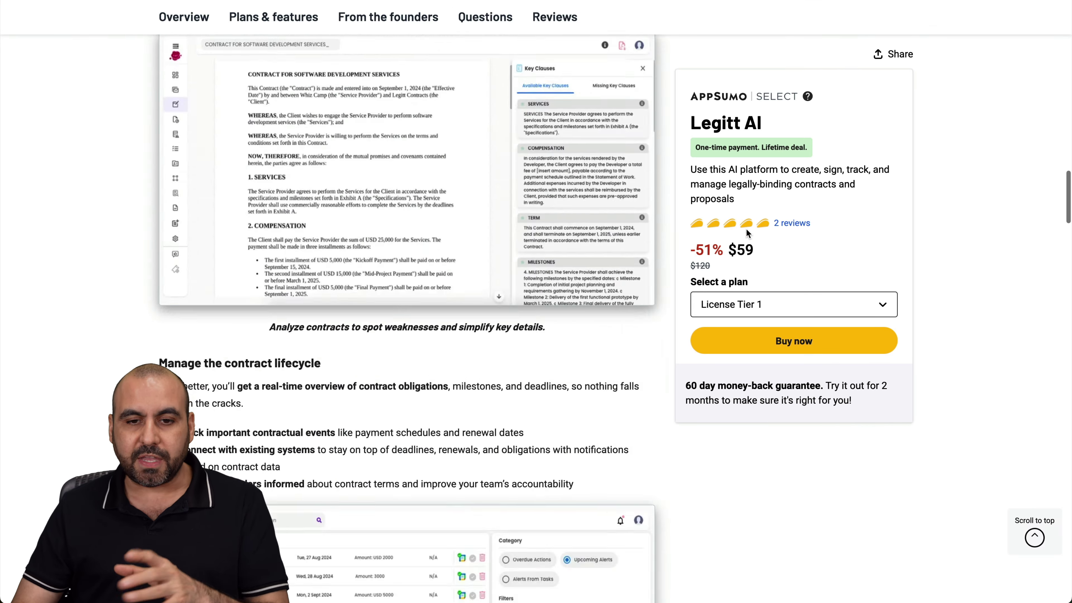
{"action": "scroll", "coordinate": [746, 232], "scroll_direction": "down", "scroll_amount": 10}
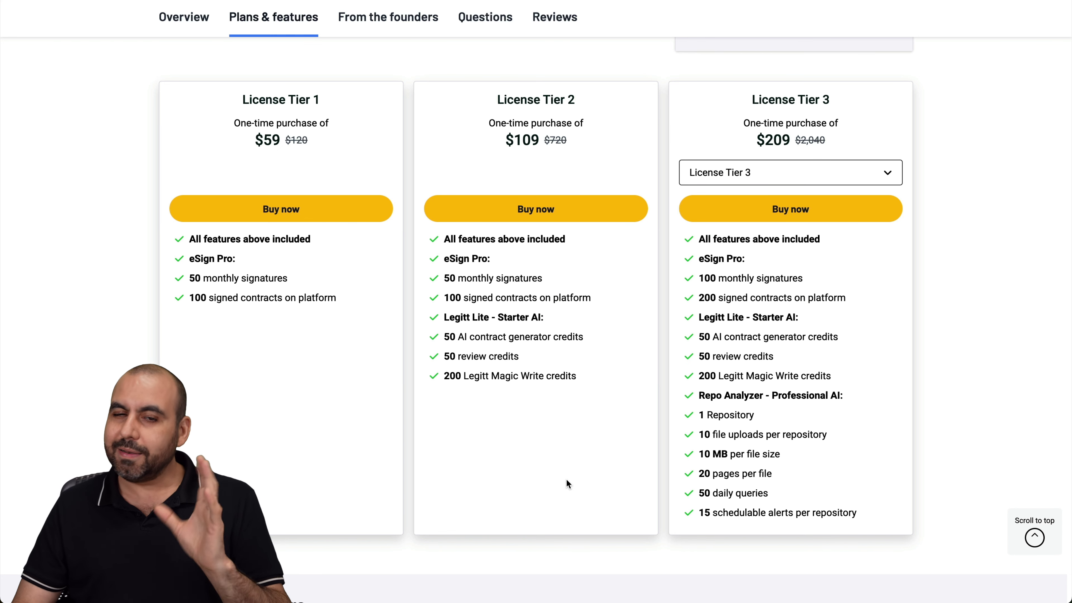
{"action": "left_click", "coordinate": [789, 177]}
{"action": "left_click", "coordinate": [785, 275]}
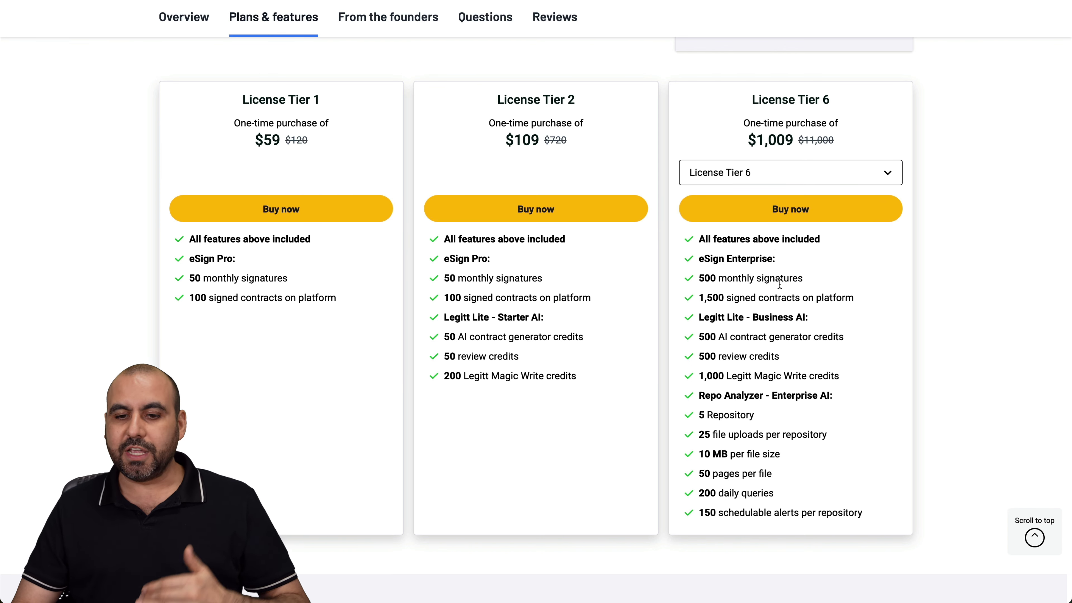
{"action": "left_click", "coordinate": [777, 181]}
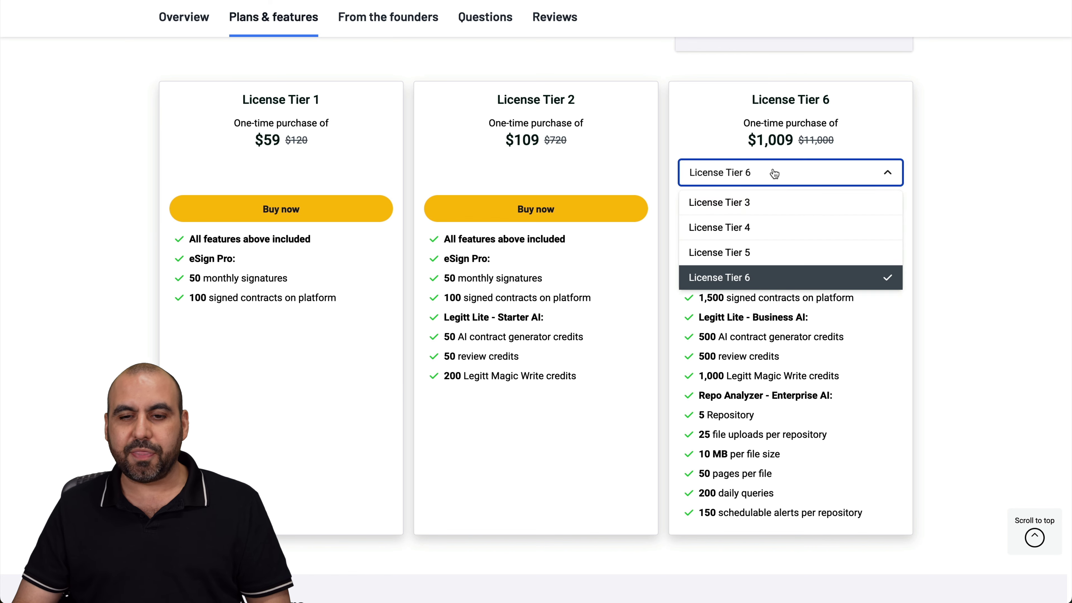
{"action": "left_click", "coordinate": [756, 207]}
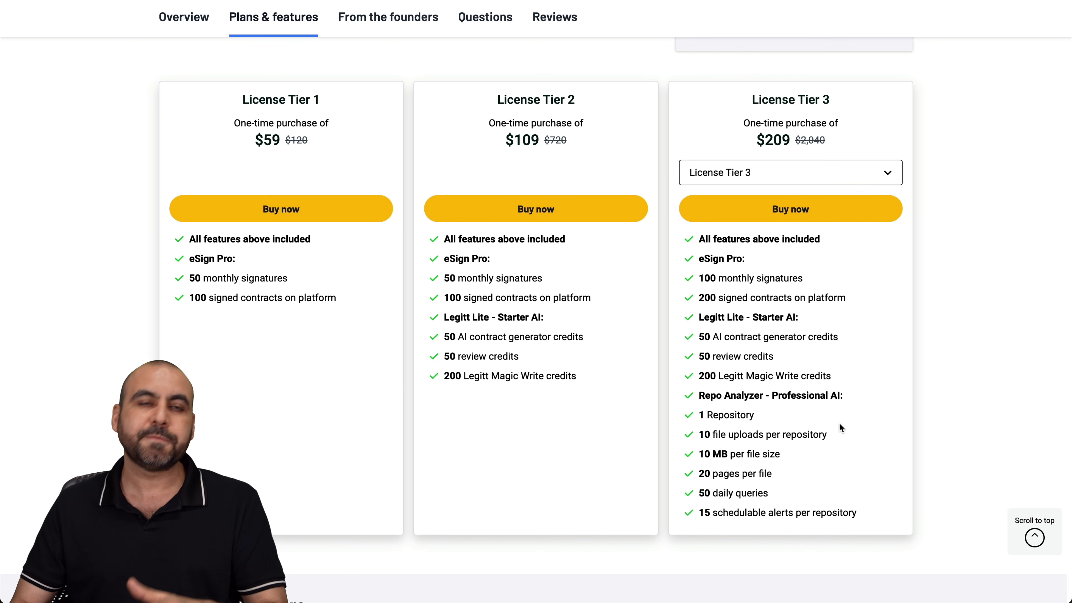
{"action": "scroll", "coordinate": [839, 422], "scroll_direction": "up", "scroll_amount": 1}
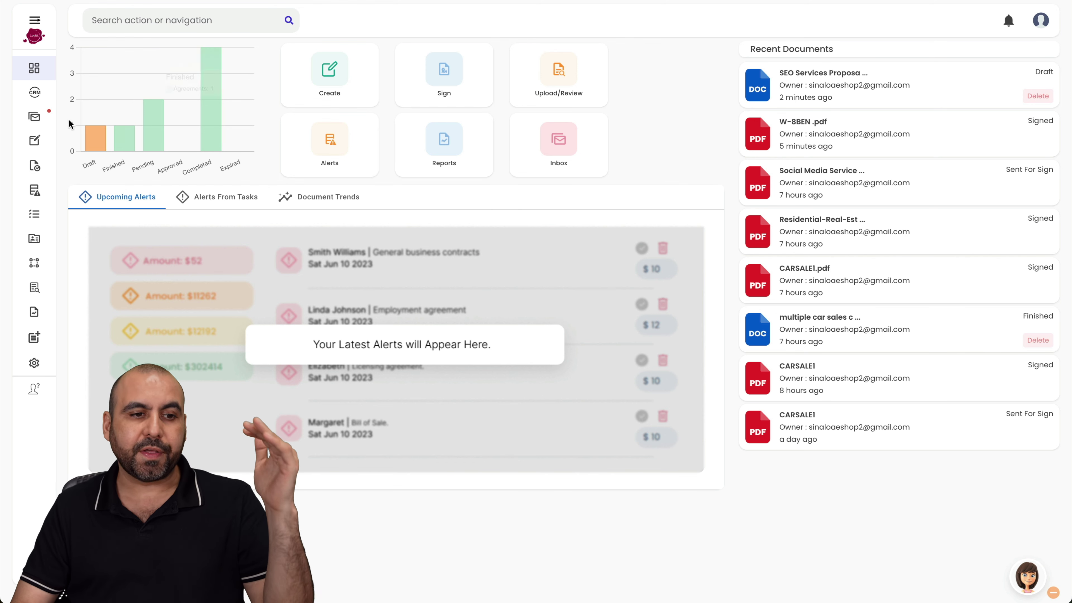
{"action": "mouse_move", "coordinate": [34, 338]}
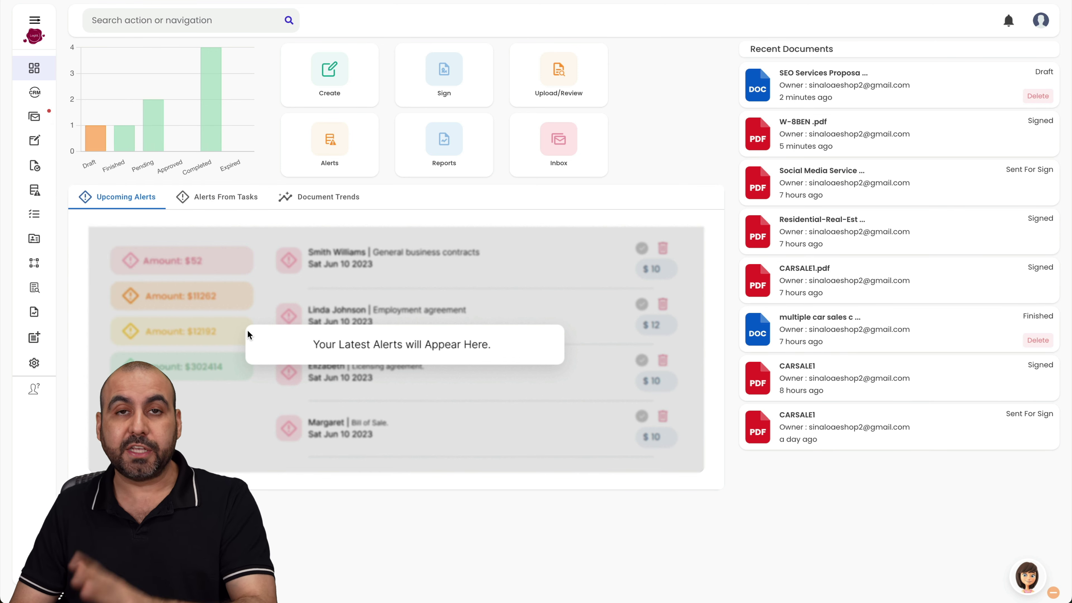
{"action": "mouse_move", "coordinate": [52, 109]}
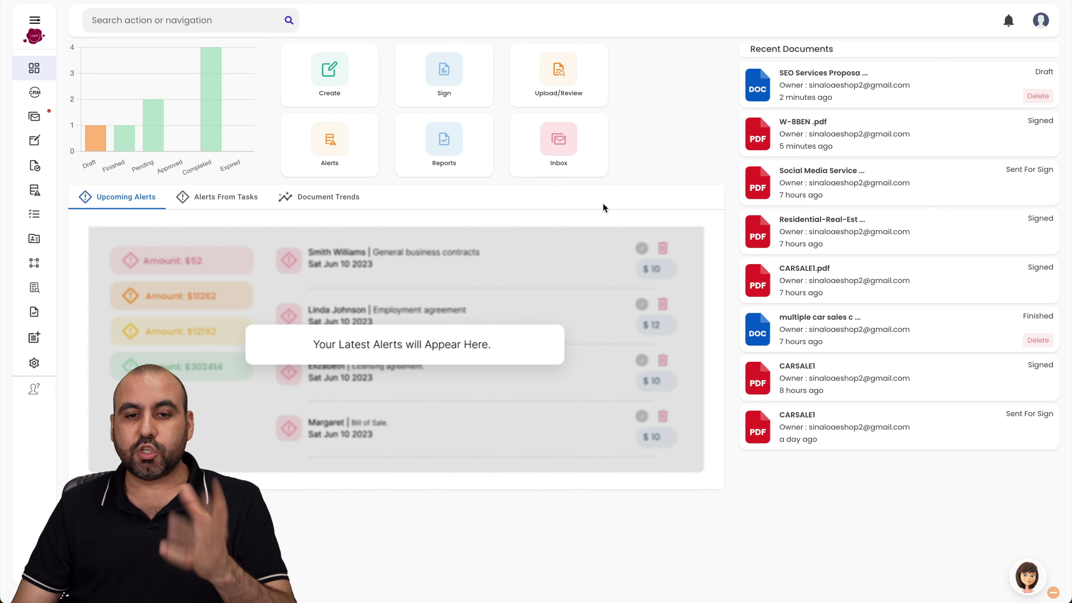
{"action": "left_click", "coordinate": [849, 187]}
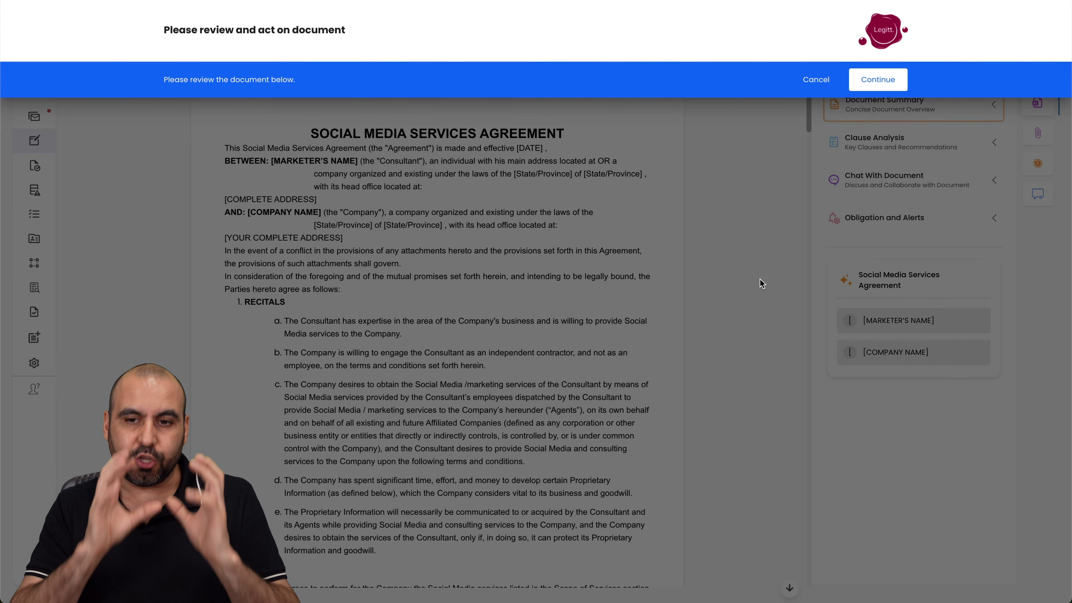
- Review the Social Media Services Agreement's Document Summary as Key Points, then close the summary
{"action": "left_click", "coordinate": [876, 86]}
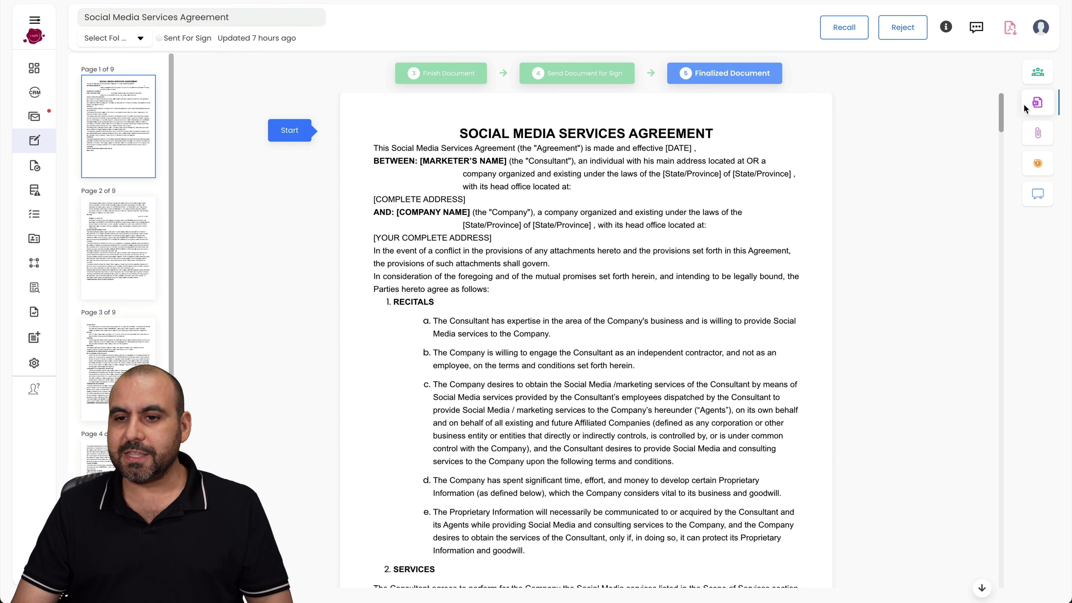
{"action": "left_click", "coordinate": [1038, 102]}
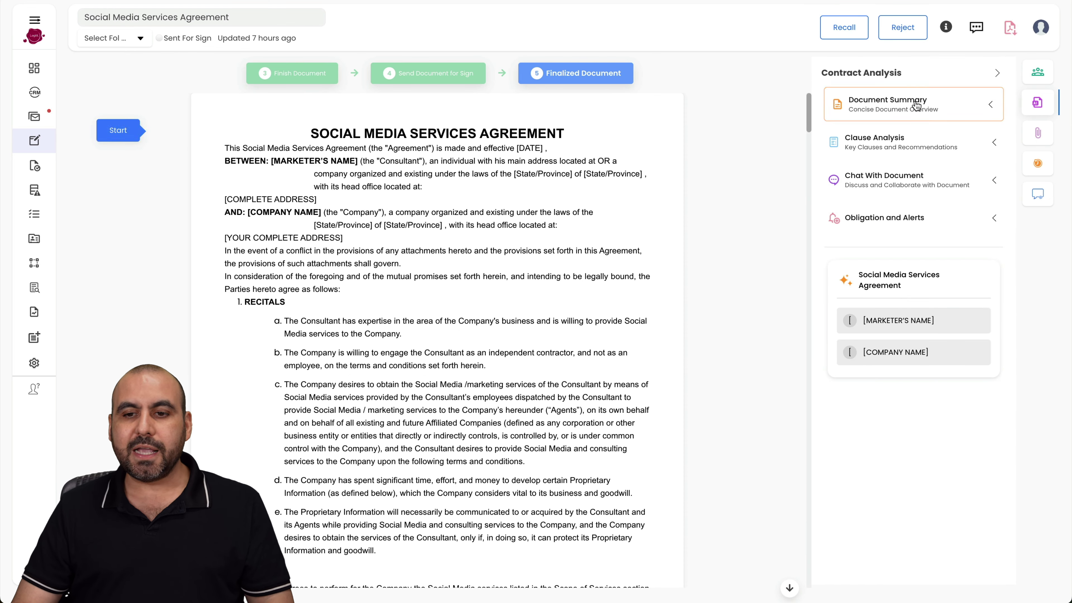
{"action": "left_click", "coordinate": [891, 97]}
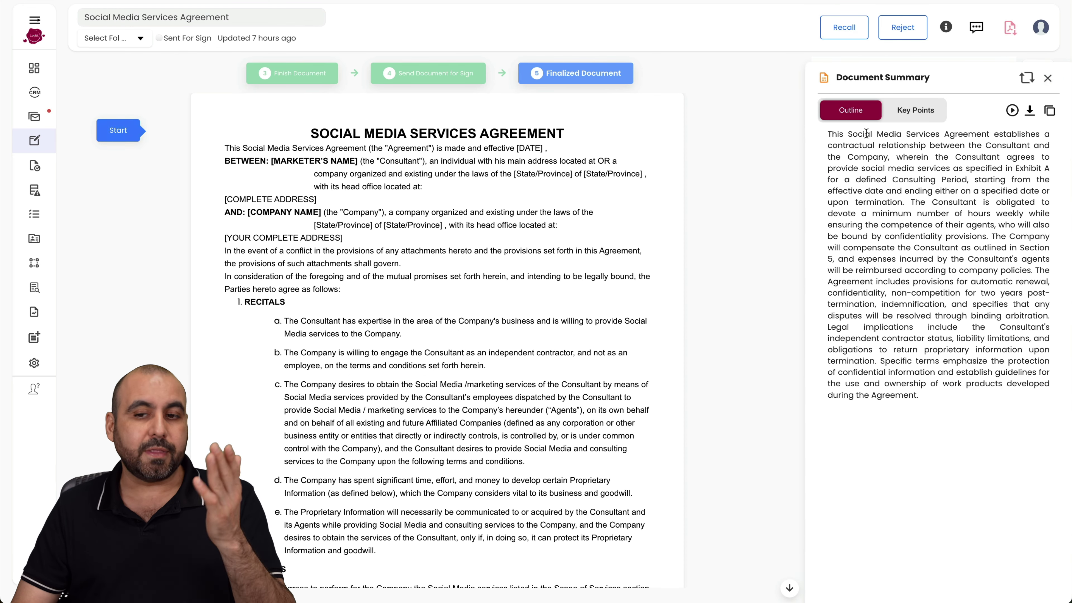
{"action": "left_click", "coordinate": [918, 119]}
{"action": "scroll", "coordinate": [904, 254], "scroll_direction": "down", "scroll_amount": 2}
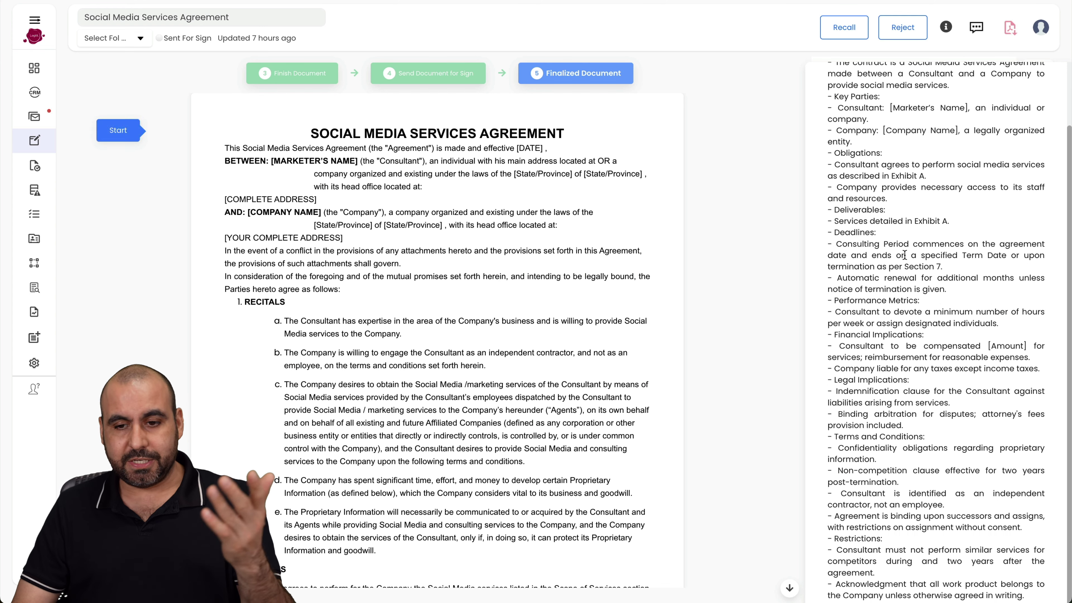
{"action": "scroll", "coordinate": [905, 254], "scroll_direction": "up", "scroll_amount": 2}
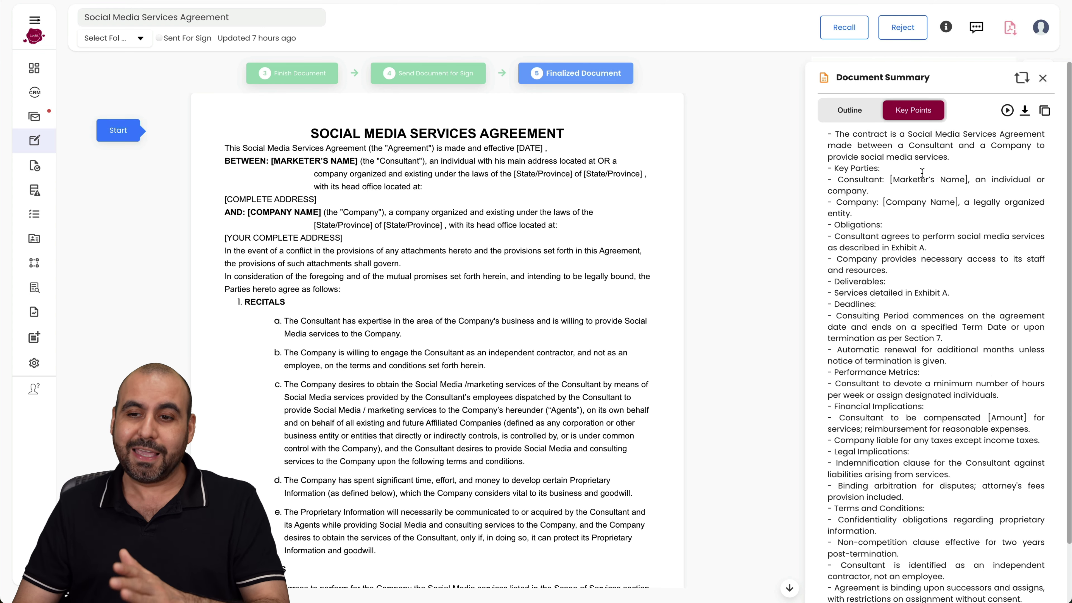
{"action": "left_click", "coordinate": [1043, 79]}
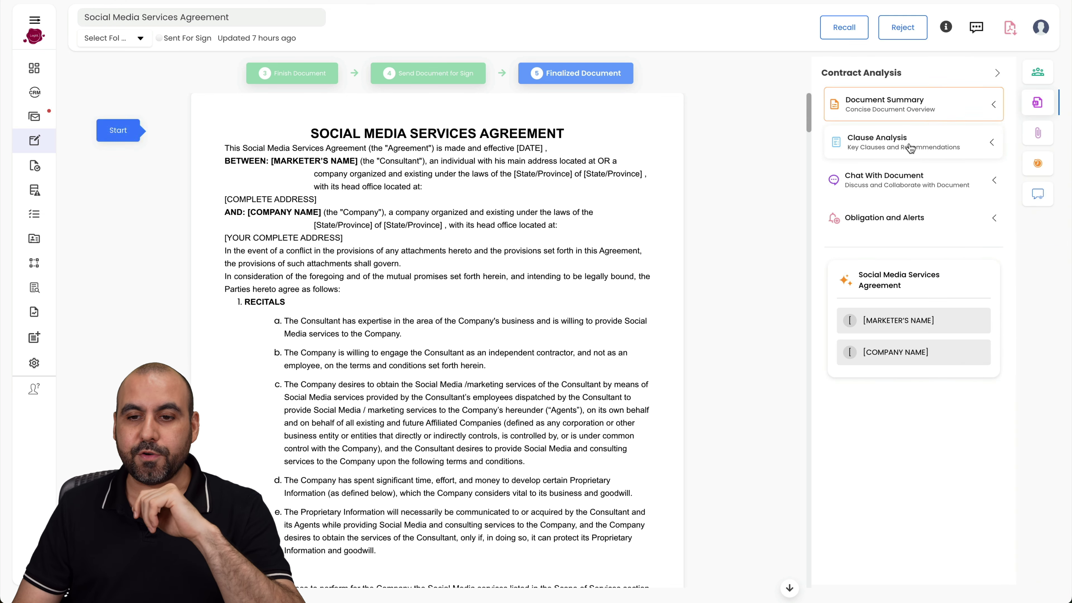
- Browse available clauses like Recitals and missing ones like Force Majeure in Clause Analysis
{"action": "left_click", "coordinate": [933, 143]}
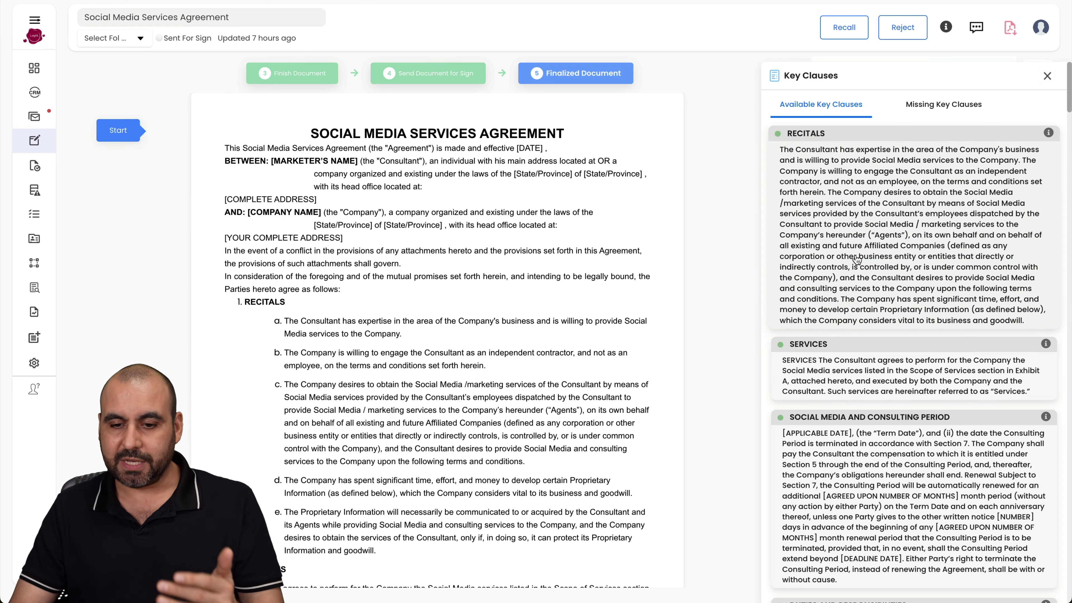
{"action": "scroll", "coordinate": [845, 275], "scroll_direction": "down", "scroll_amount": 4}
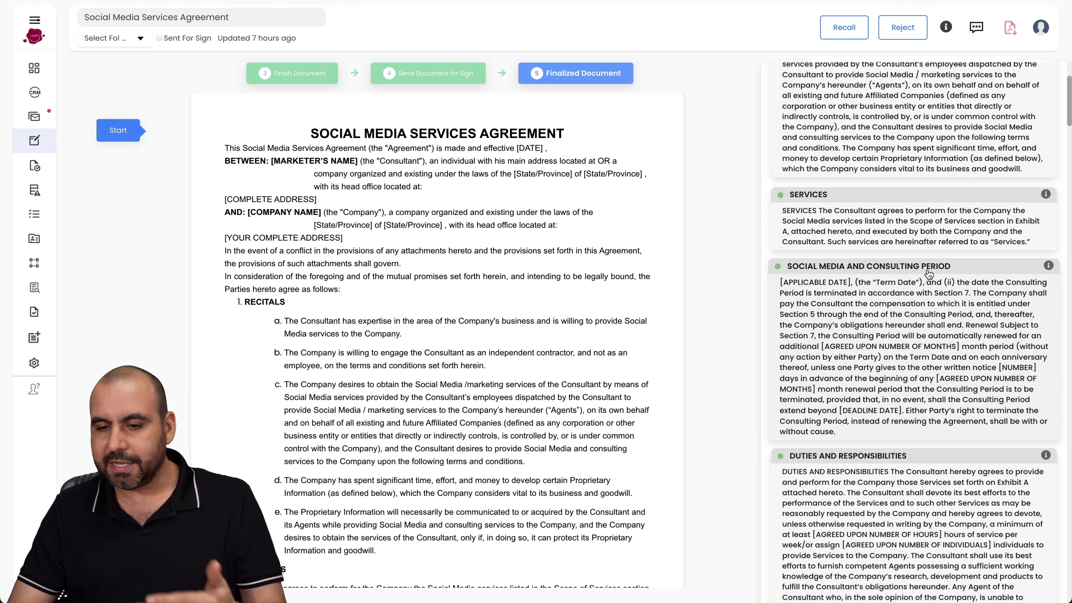
{"action": "scroll", "coordinate": [926, 277], "scroll_direction": "down", "scroll_amount": 12}
{"action": "scroll", "coordinate": [927, 275], "scroll_direction": "up", "scroll_amount": 15}
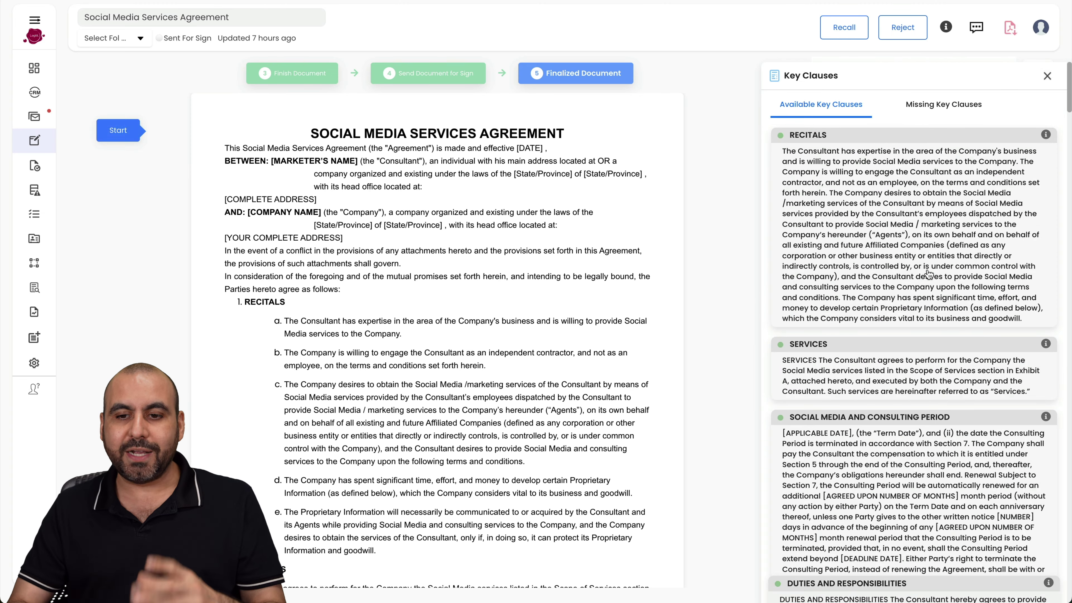
{"action": "left_click_drag", "start_coordinate": [783, 152], "coordinate": [881, 287]}
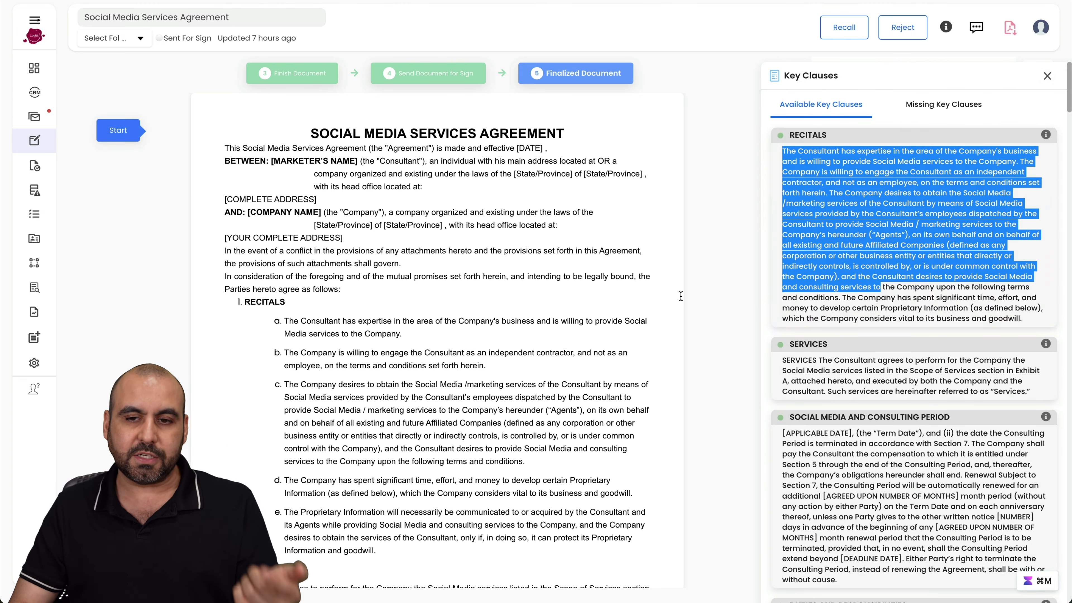
{"action": "left_click", "coordinate": [930, 239]}
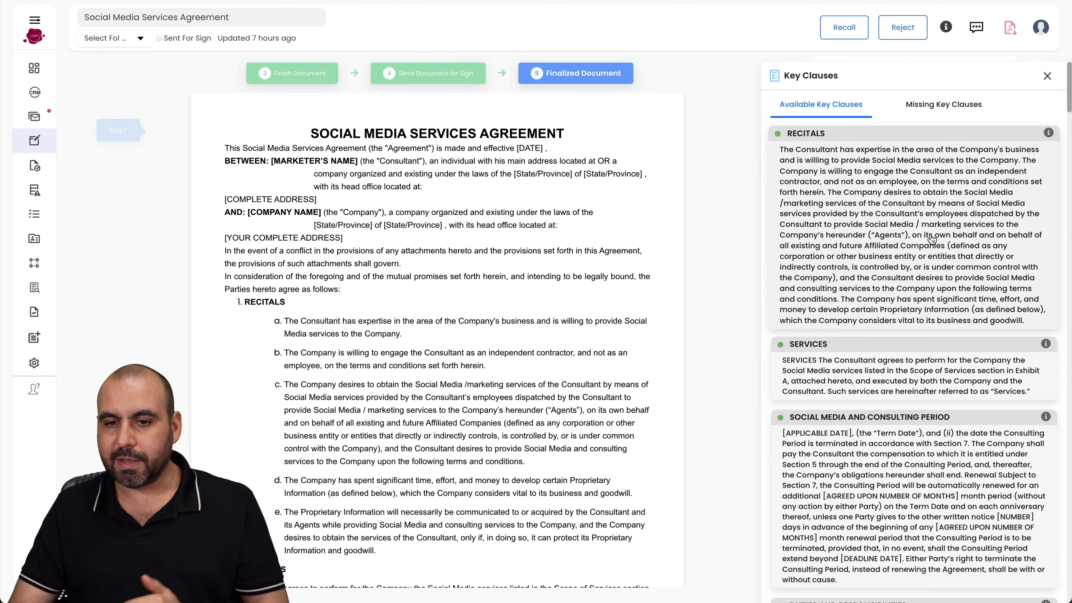
{"action": "left_click", "coordinate": [944, 106]}
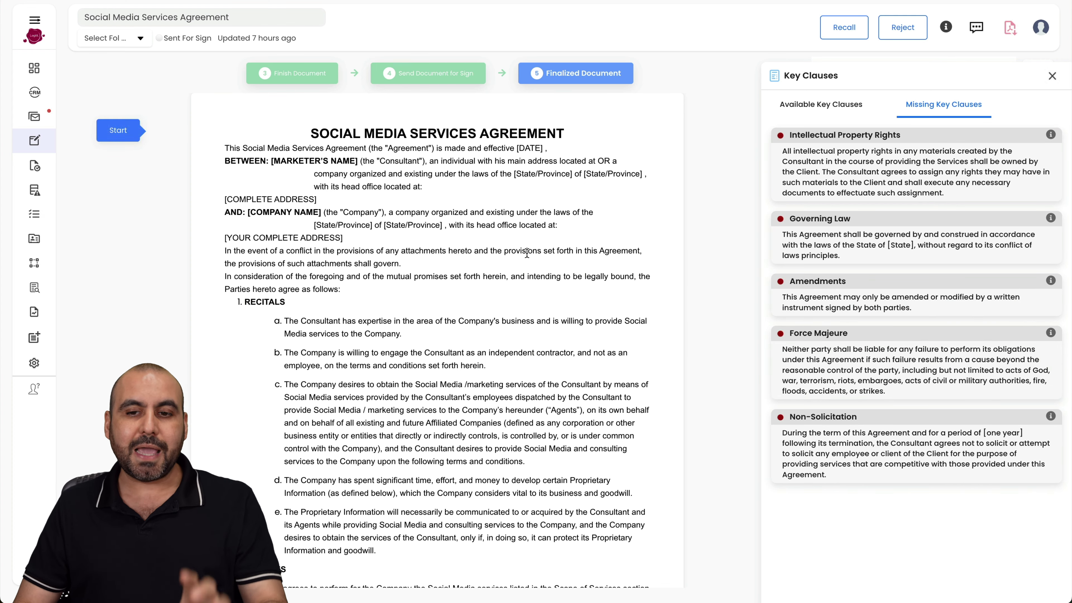
{"action": "left_click", "coordinate": [841, 108]}
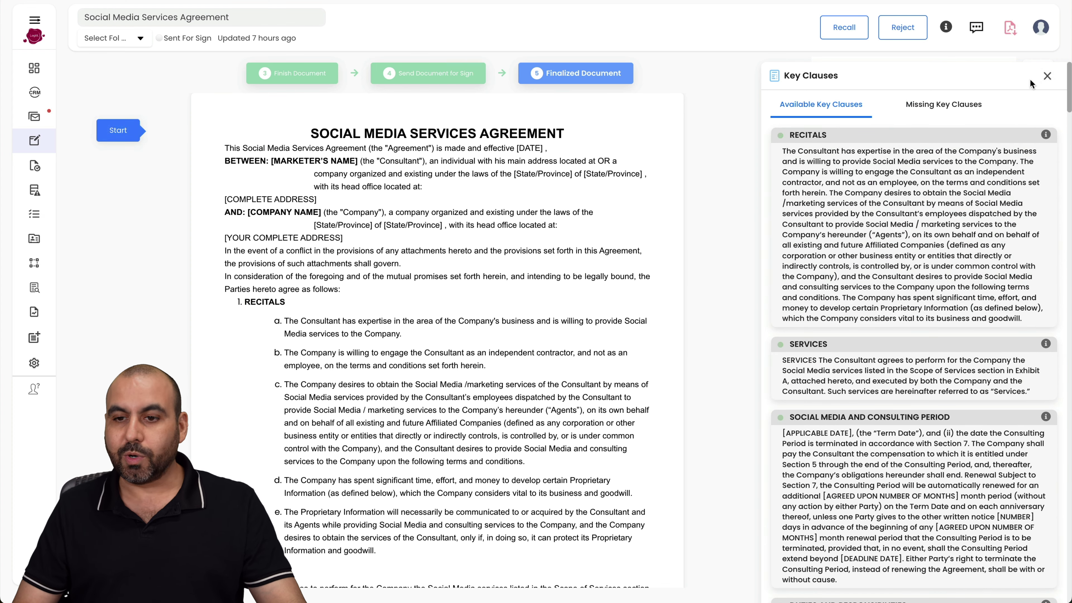
- Close Key Clauses, confirm Obligation and Alerts is empty, and start a new document via Create
{"action": "left_click", "coordinate": [1047, 76]}
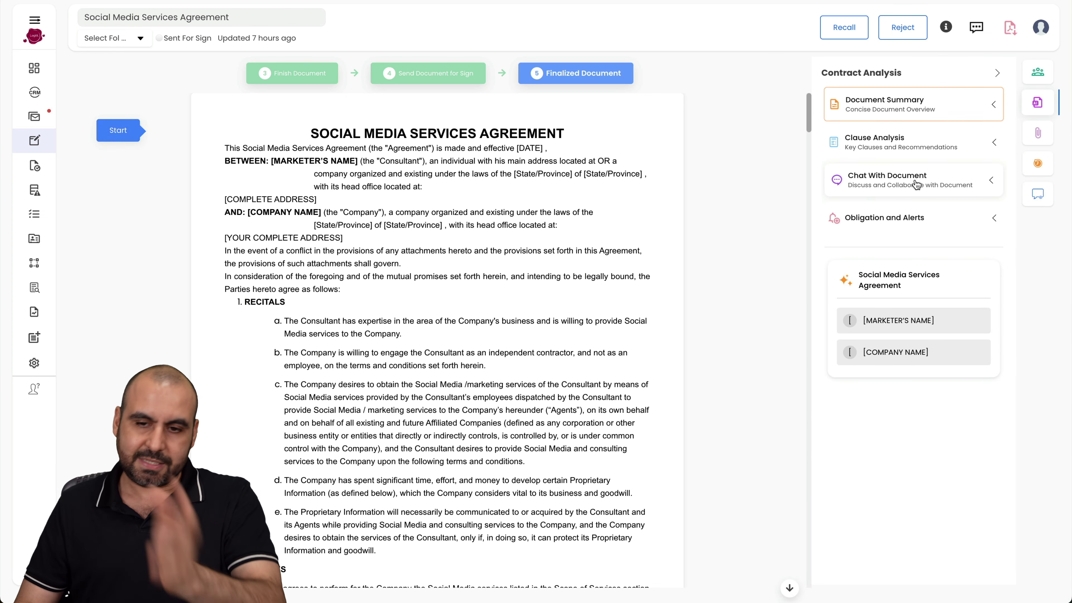
{"action": "left_click", "coordinate": [869, 220]}
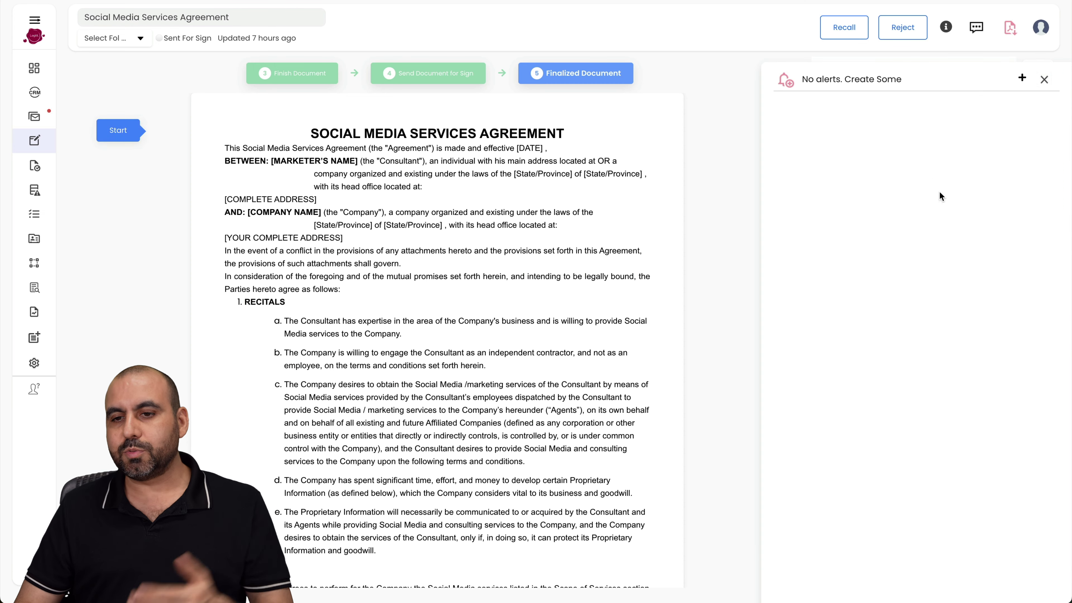
{"action": "left_click", "coordinate": [1043, 79]}
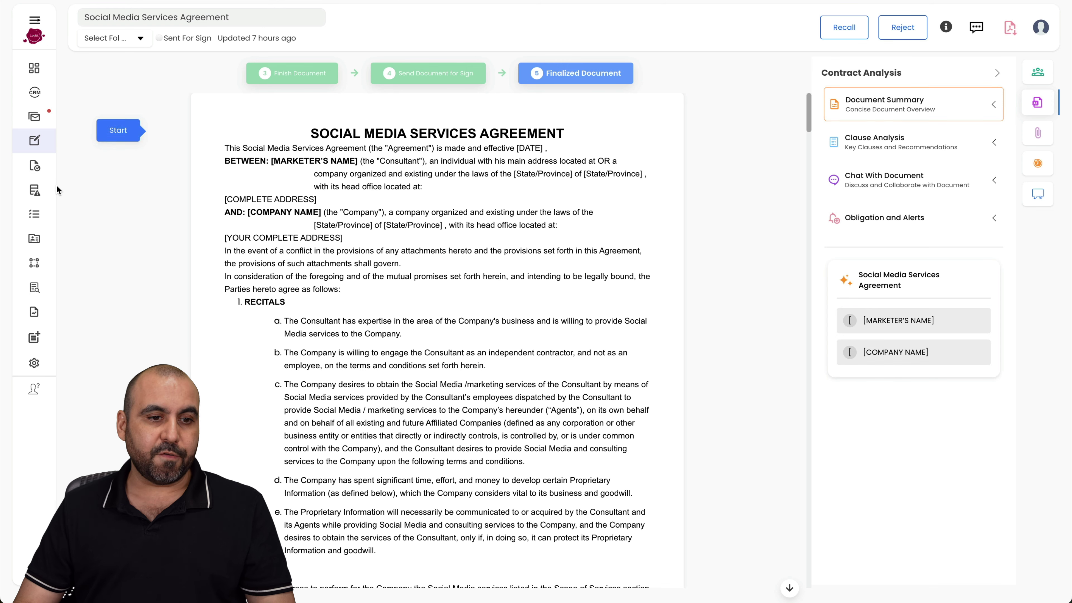
{"action": "mouse_move", "coordinate": [34, 140]}
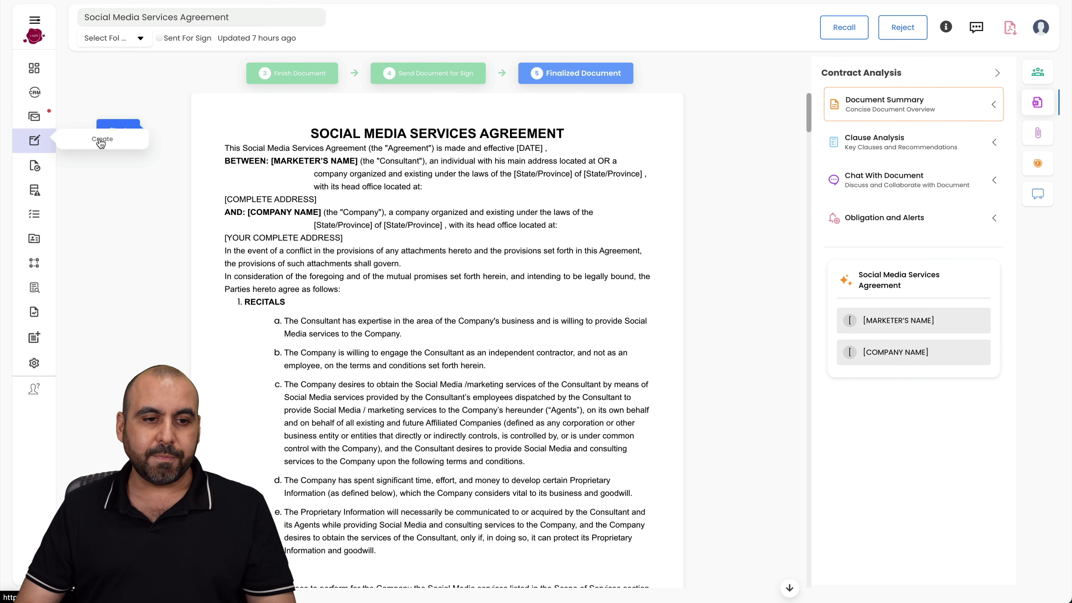
{"action": "left_click", "coordinate": [102, 140]}
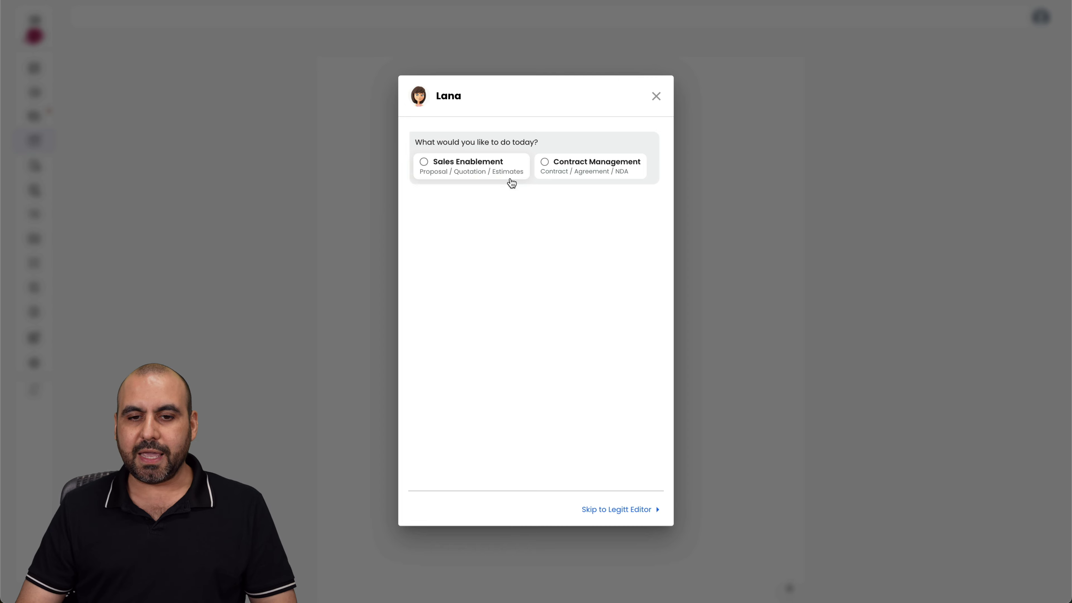
- Choose Contract Management, then the Legitt AI Editor, then the AI Contract Generator
{"action": "left_click", "coordinate": [616, 168]}
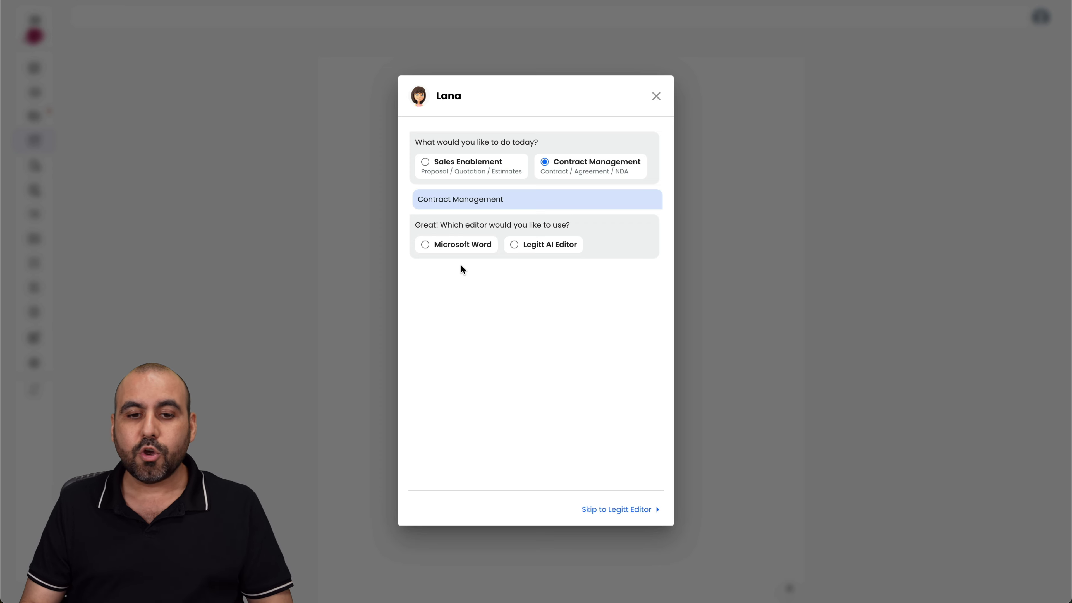
{"action": "left_click", "coordinate": [548, 249]}
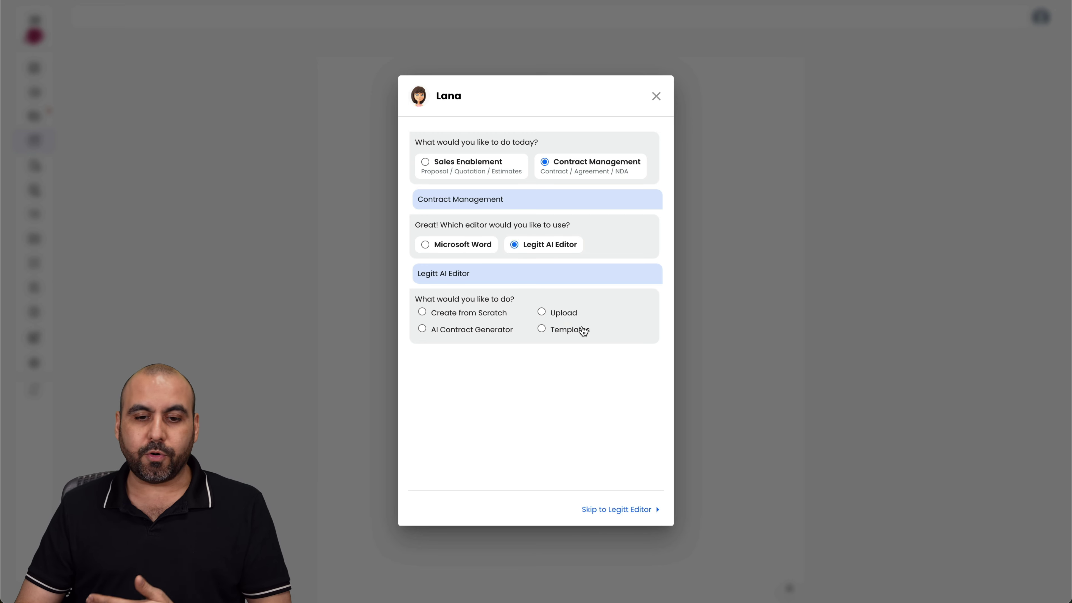
{"action": "left_click", "coordinate": [497, 330]}
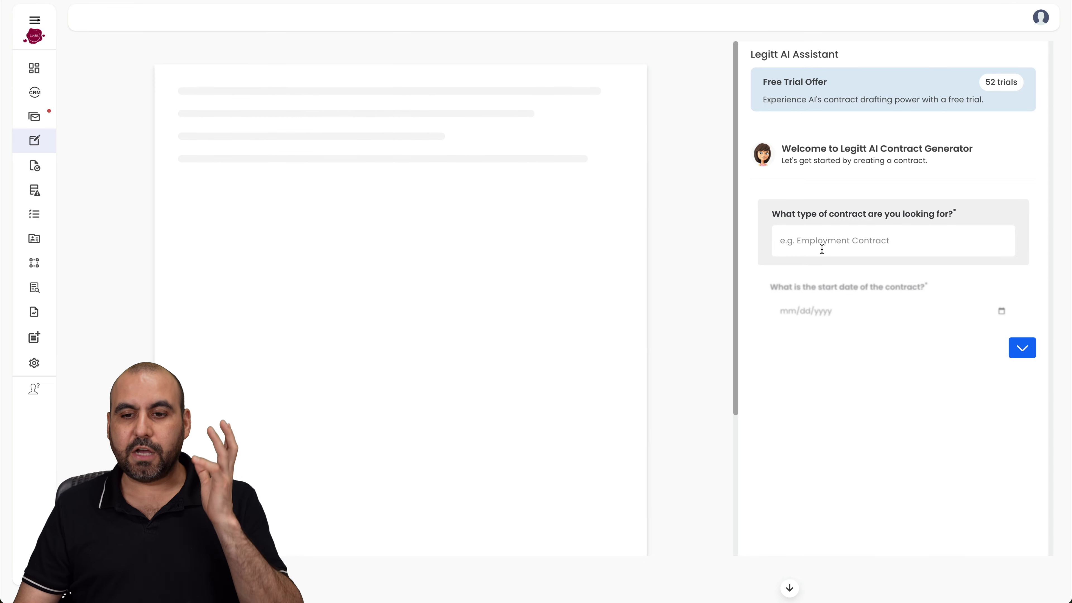
- Choose Purchase Contract, with start date 2024-10-02 and end date 2024-10-30
{"action": "left_click", "coordinate": [874, 243]}
{"action": "scroll", "coordinate": [891, 317], "scroll_direction": "down", "scroll_amount": 12}
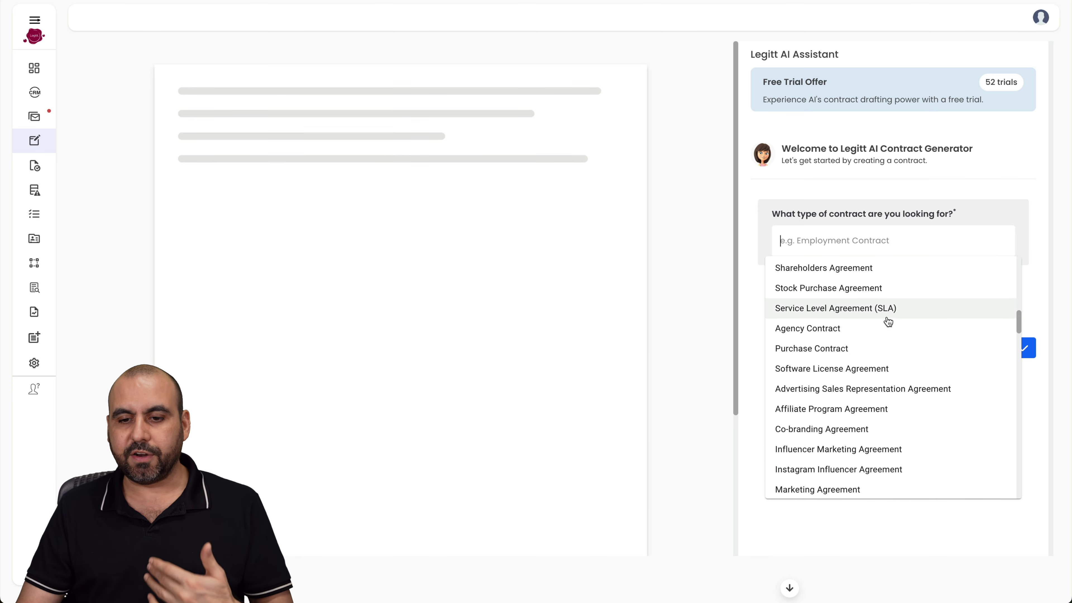
{"action": "left_click", "coordinate": [849, 349]}
{"action": "left_click", "coordinate": [1022, 348]}
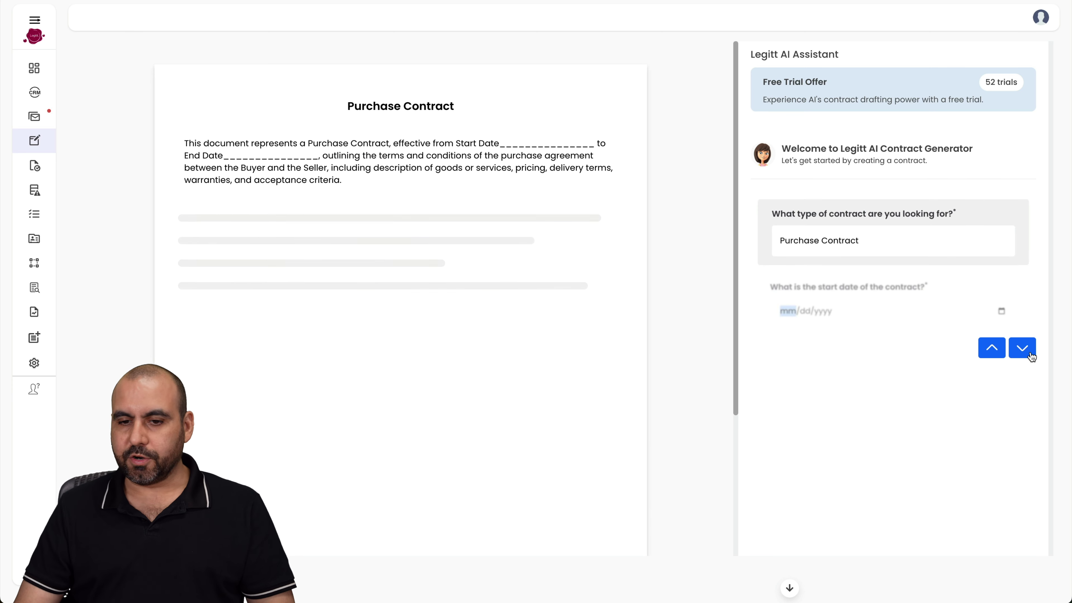
{"action": "left_click", "coordinate": [996, 242]}
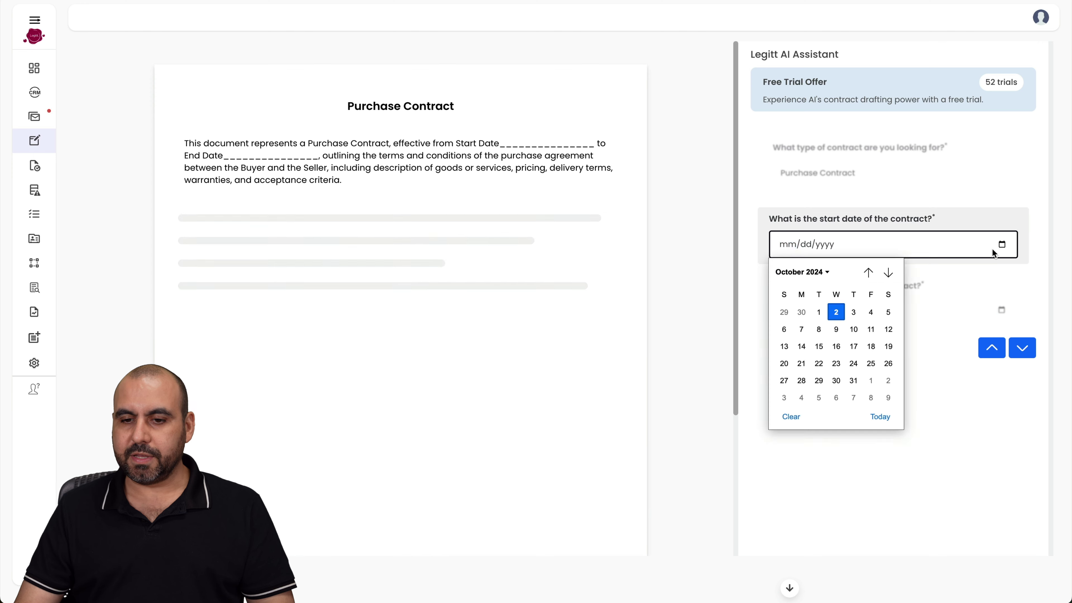
{"action": "left_click", "coordinate": [837, 314]}
{"action": "left_click", "coordinate": [1016, 354]}
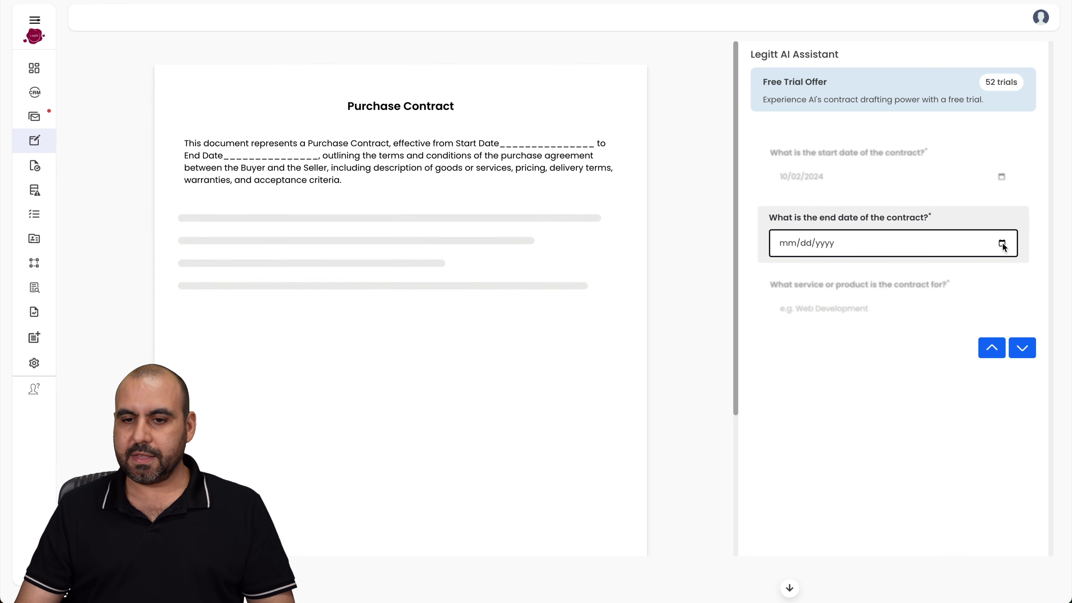
{"action": "left_click", "coordinate": [1002, 243]}
{"action": "left_click", "coordinate": [836, 379]}
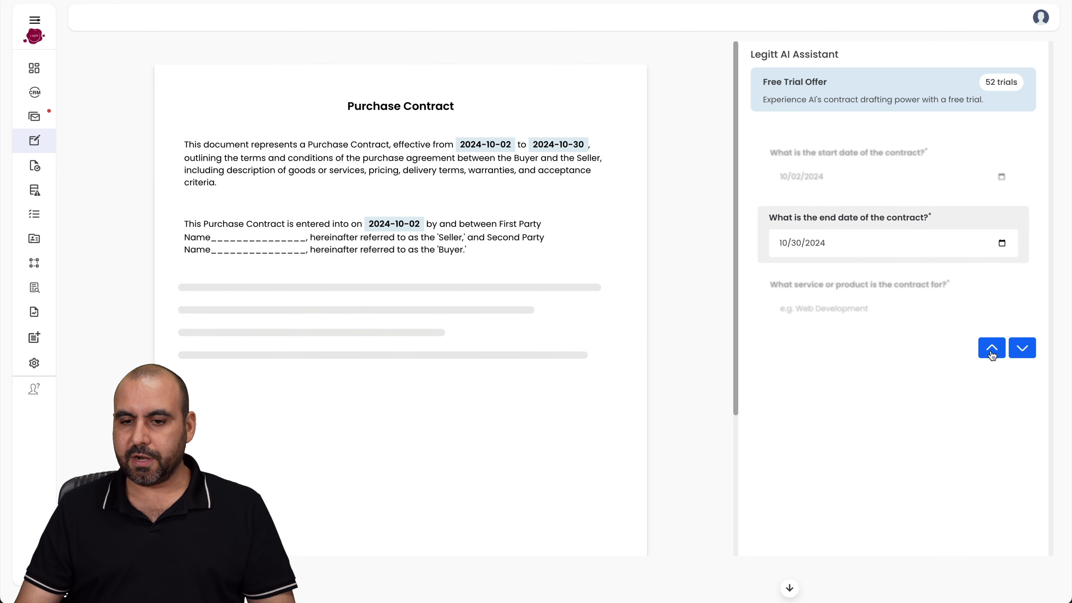
- Enter Video Development as the service, SAAS and SAAS 2 as parties, and Canada as jurisdiction
{"action": "left_click", "coordinate": [1026, 351]}
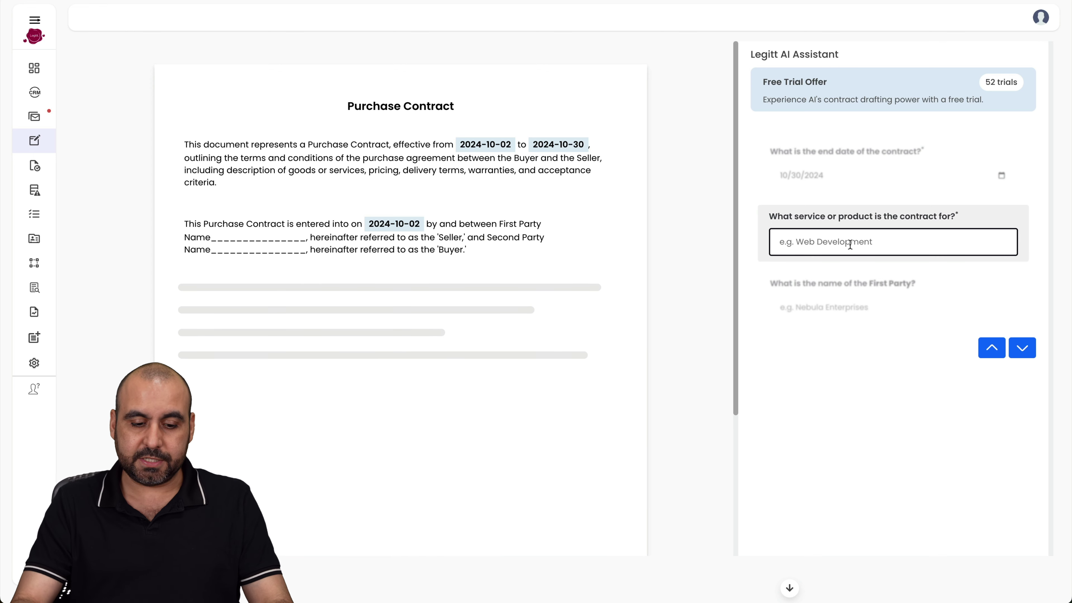
{"action": "type", "text": "Video De"}
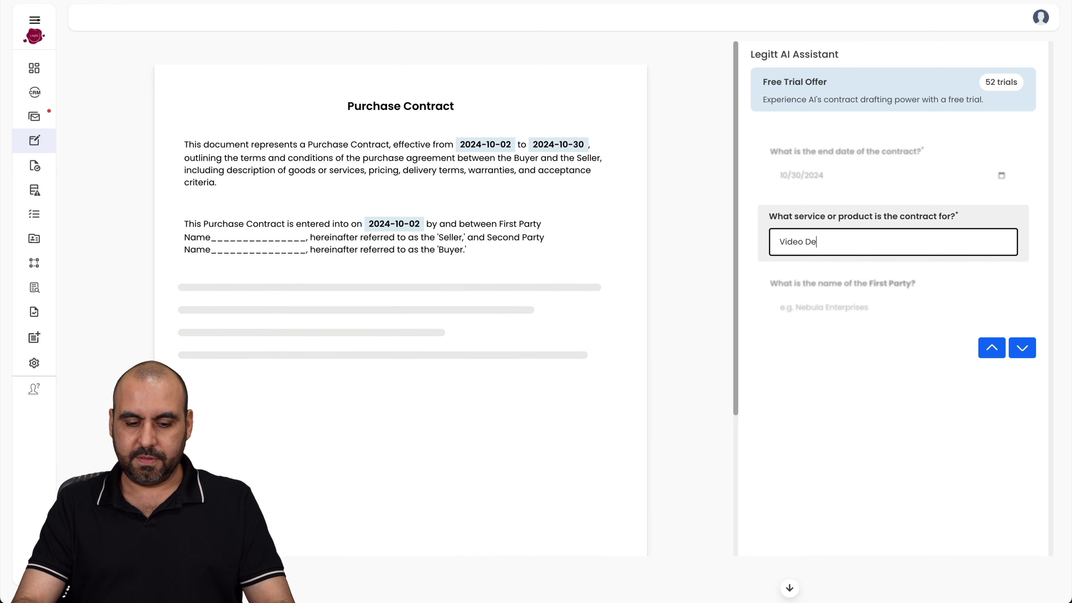
{"action": "type", "text": "velopment"}
{"action": "key", "text": "Return"}
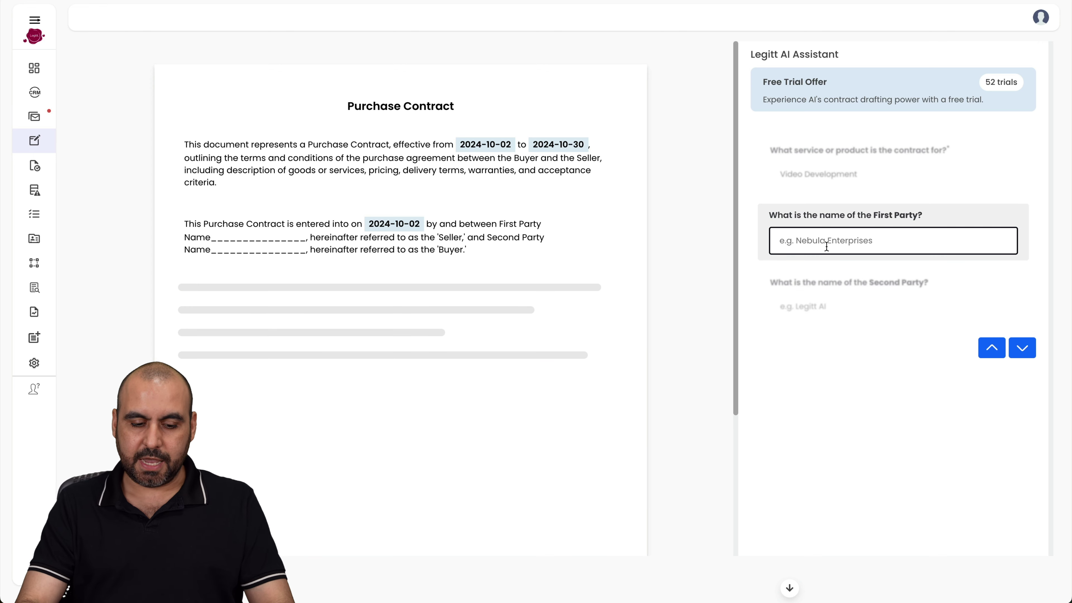
{"action": "type", "text": "SAAS"}
{"action": "left_click", "coordinate": [1022, 347]}
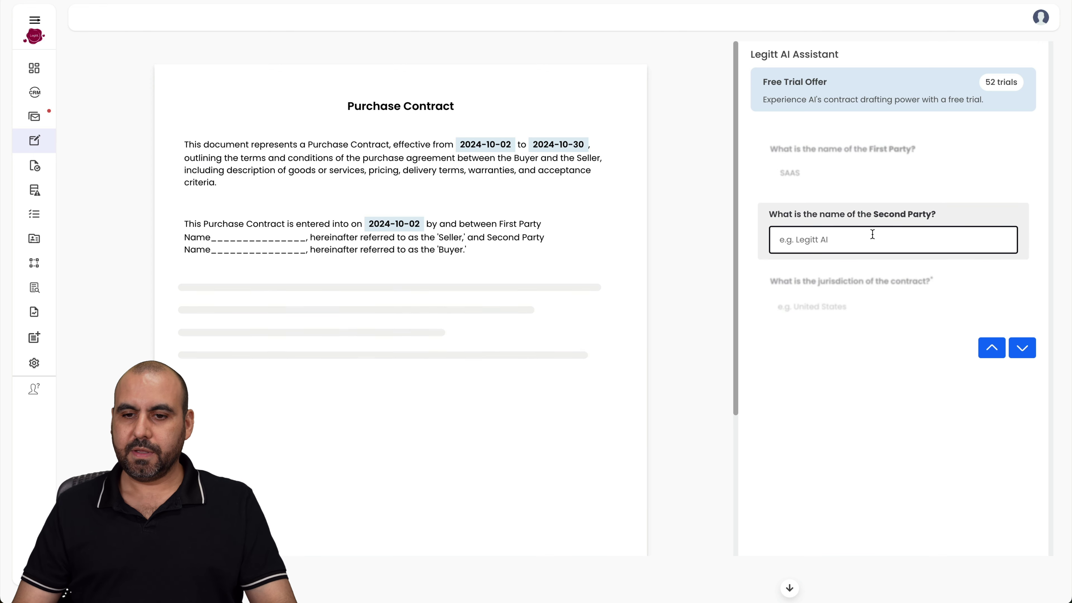
{"action": "type", "text": "SAAS 2"}
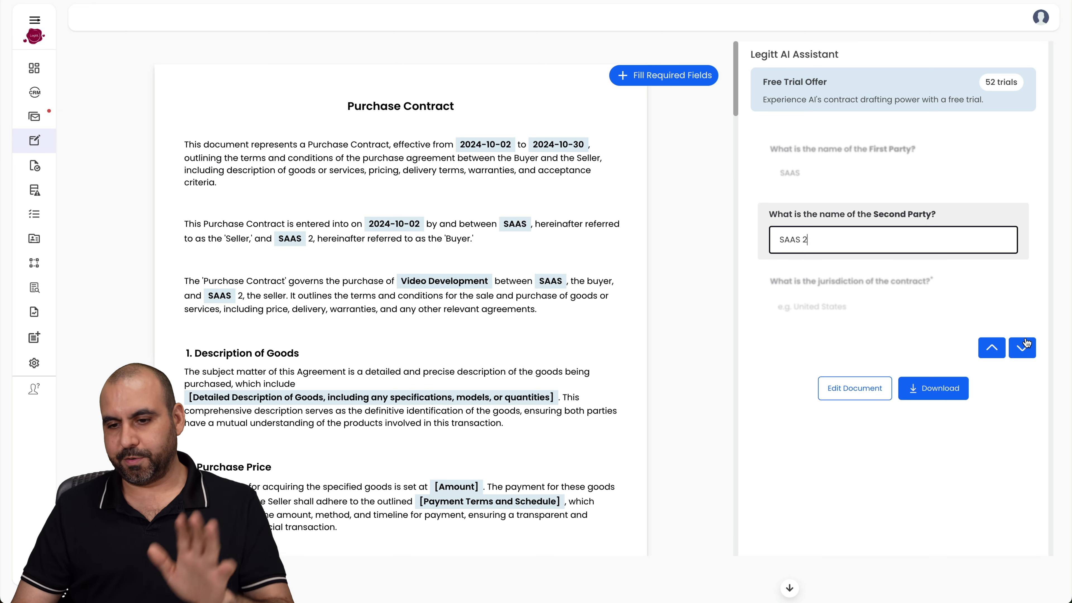
{"action": "left_click", "coordinate": [1025, 346]}
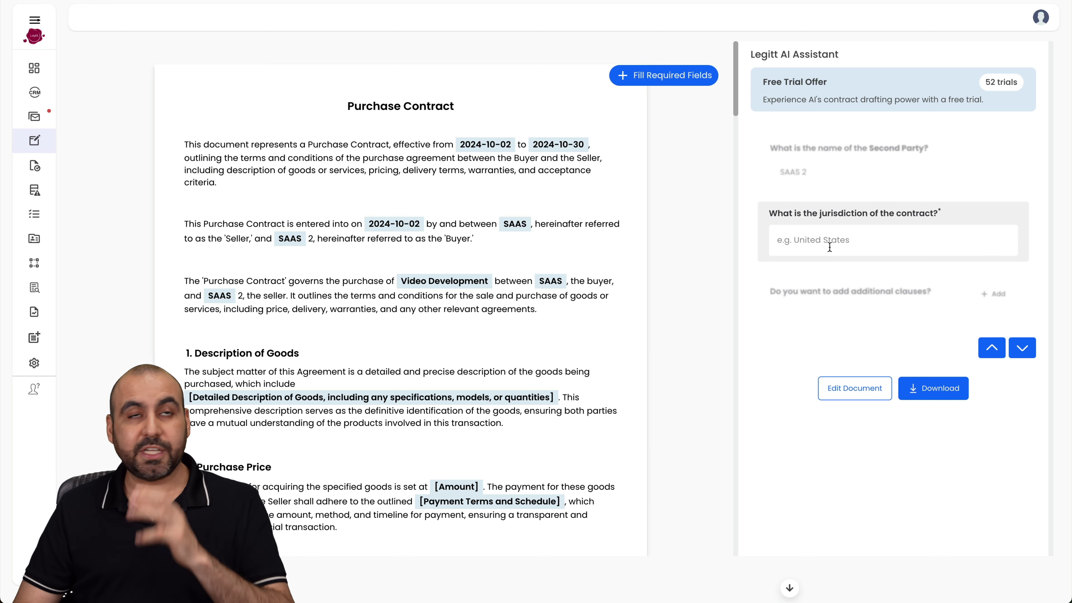
{"action": "left_click", "coordinate": [848, 248]}
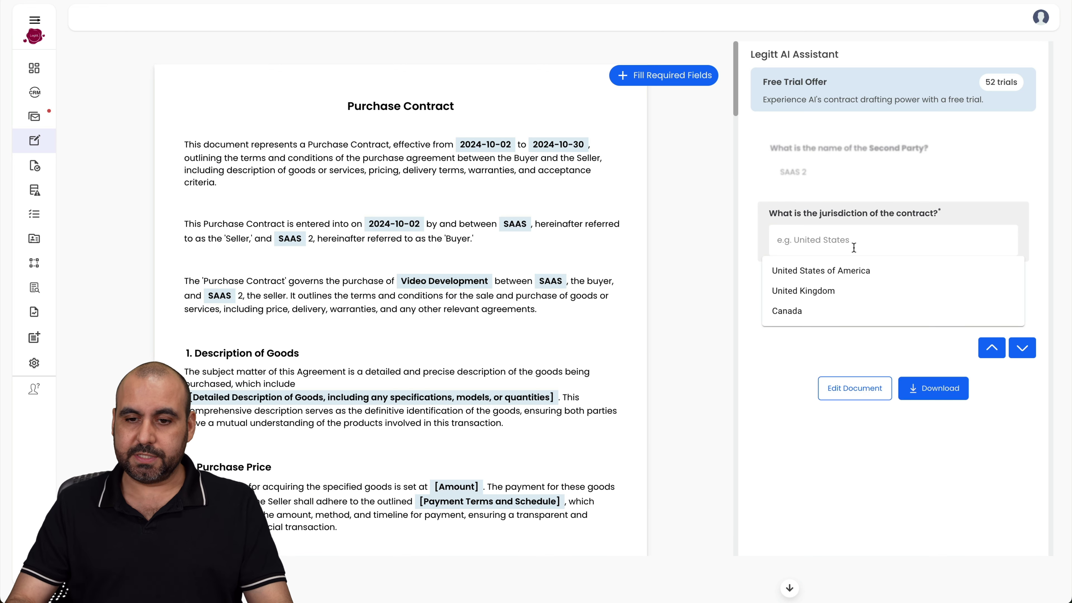
{"action": "left_click", "coordinate": [818, 313]}
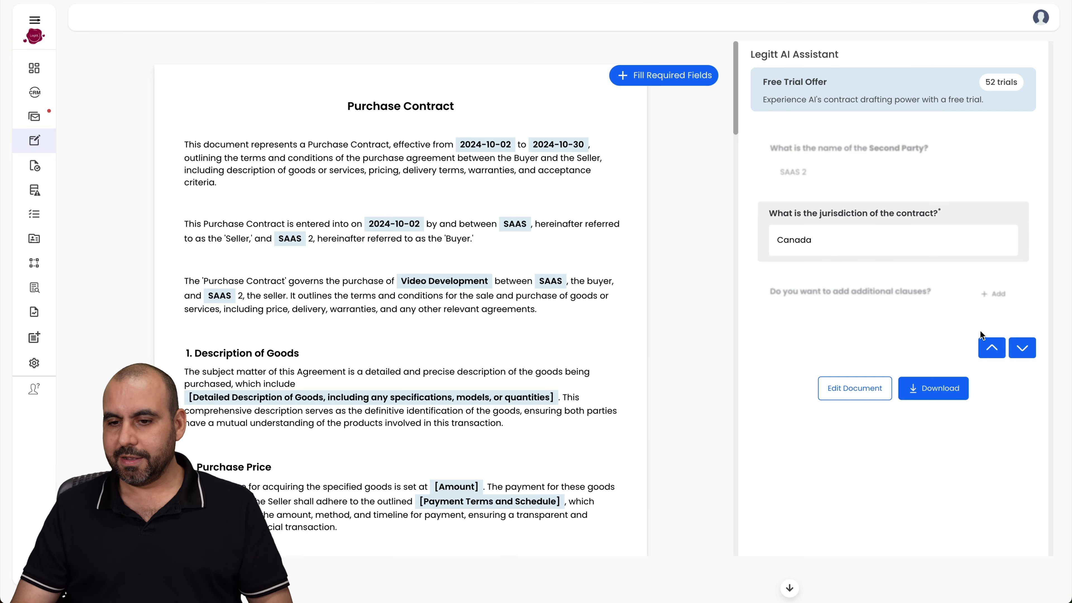
{"action": "left_click", "coordinate": [1022, 347]}
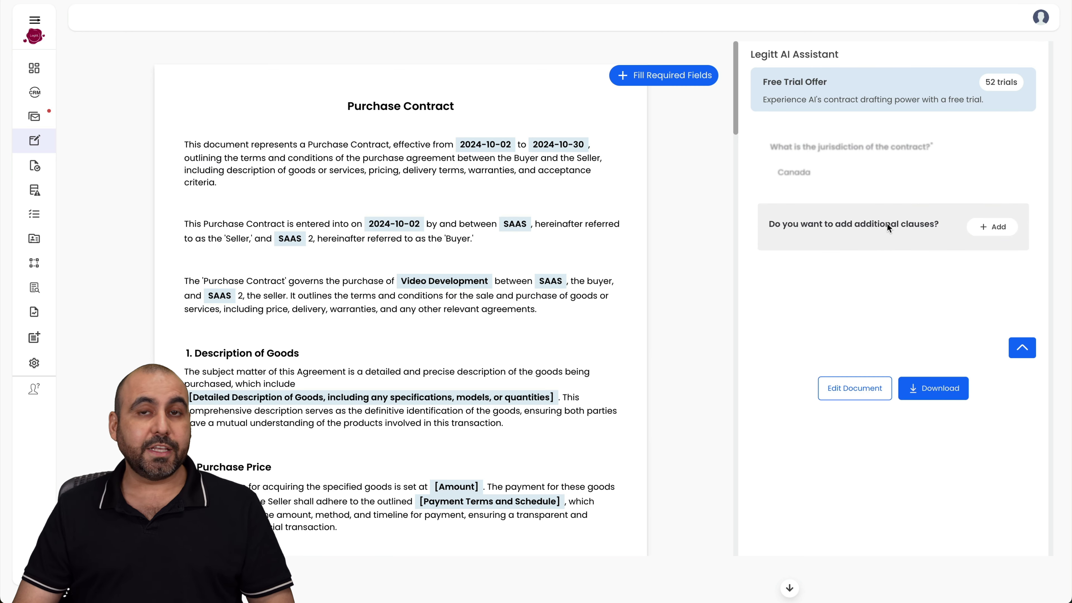
- Skip adding an extra clause and open the generated contract in the document editor
{"action": "left_click", "coordinate": [990, 230]}
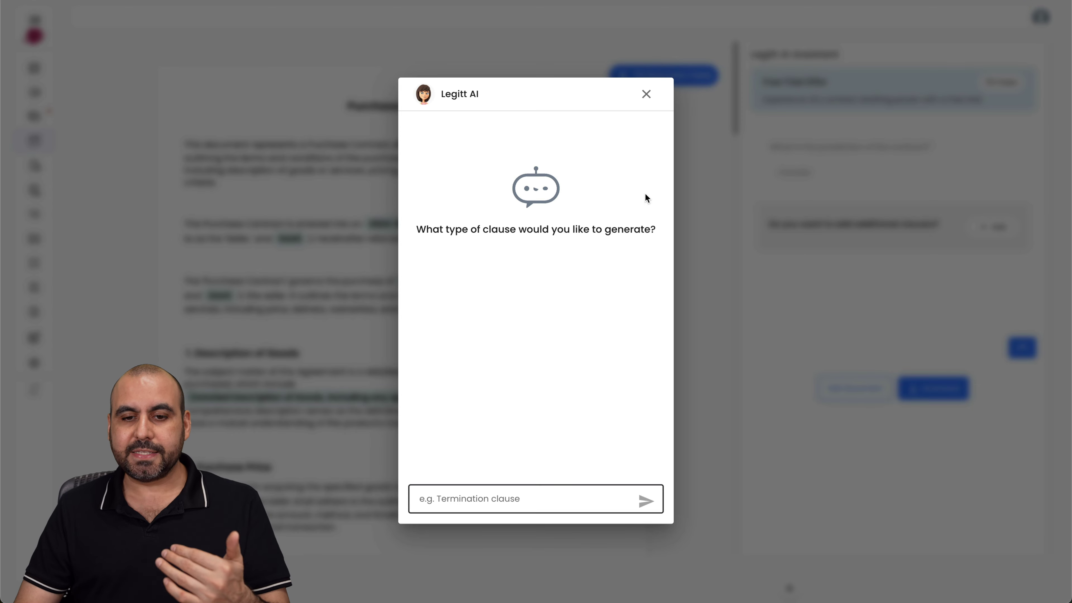
{"action": "left_click", "coordinate": [647, 93]}
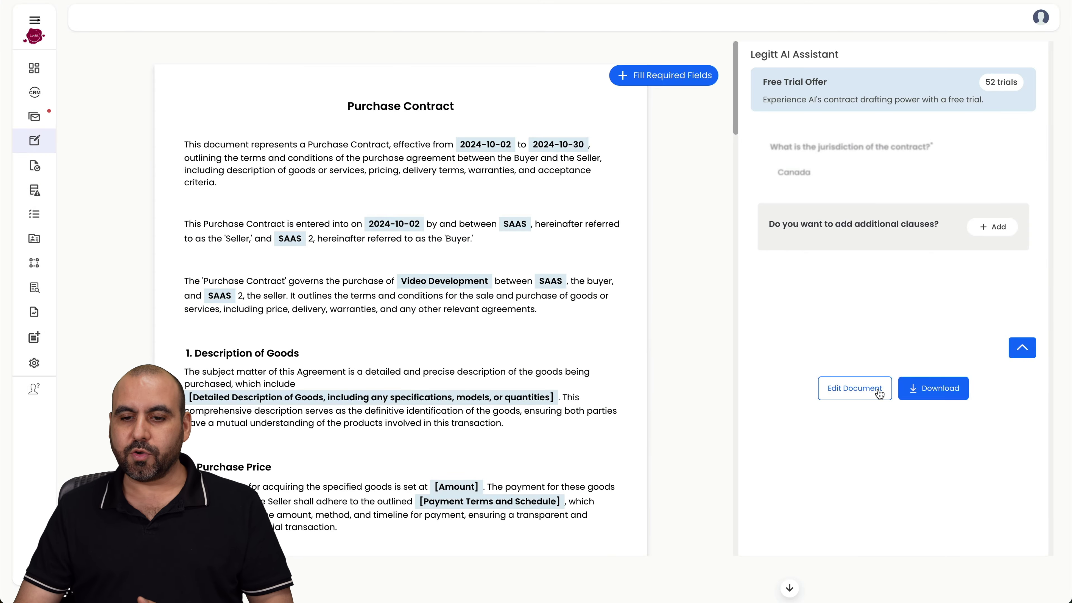
{"action": "left_click", "coordinate": [866, 390]}
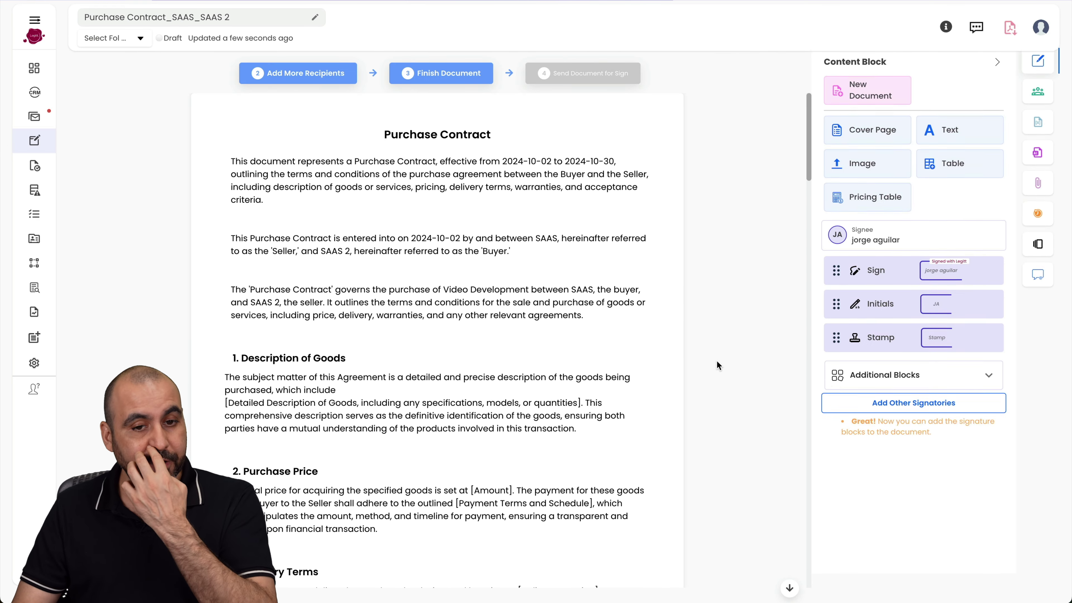
{"action": "left_click", "coordinate": [538, 240]}
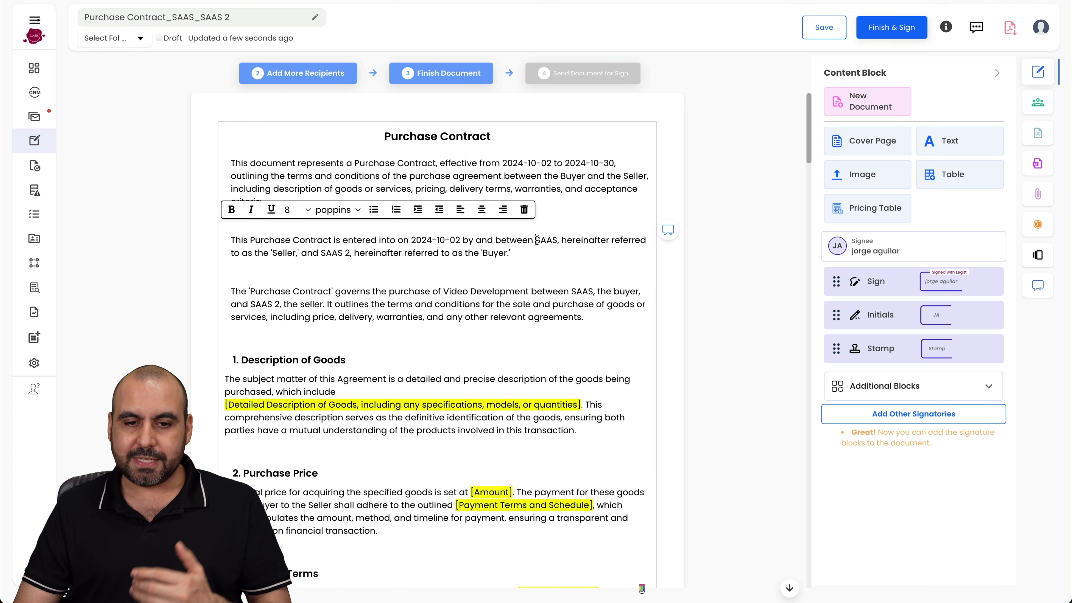
{"action": "double_click", "coordinate": [544, 240]}
{"action": "left_click", "coordinate": [337, 253]}
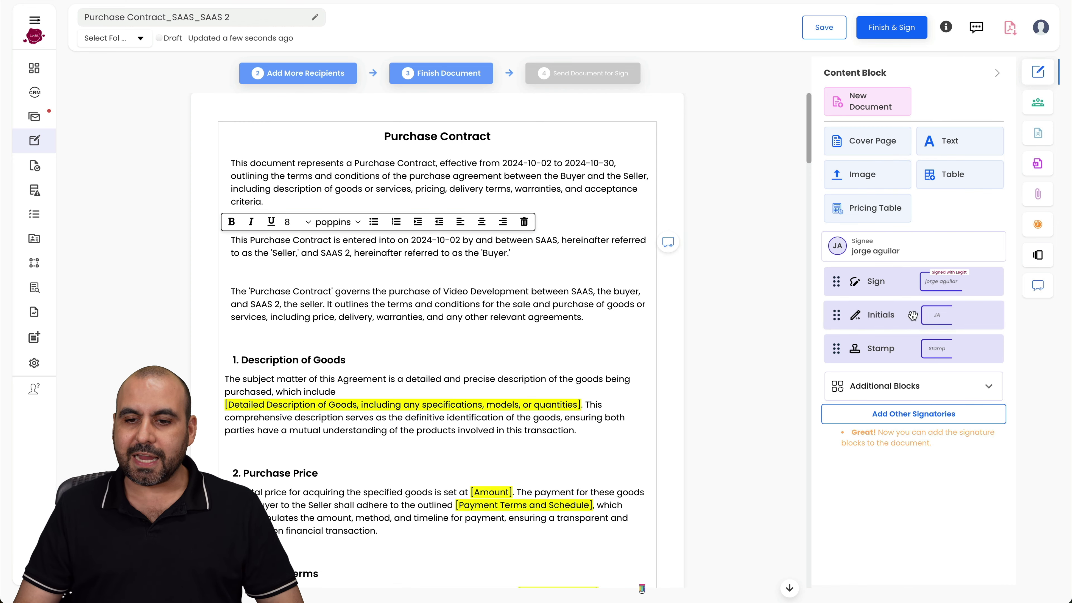
{"action": "scroll", "coordinate": [649, 452], "scroll_direction": "down", "scroll_amount": 10}
- Place a signature box and a stamp box beside the First Party details at the contract's end
{"action": "scroll", "coordinate": [649, 452], "scroll_direction": "down", "scroll_amount": 15}
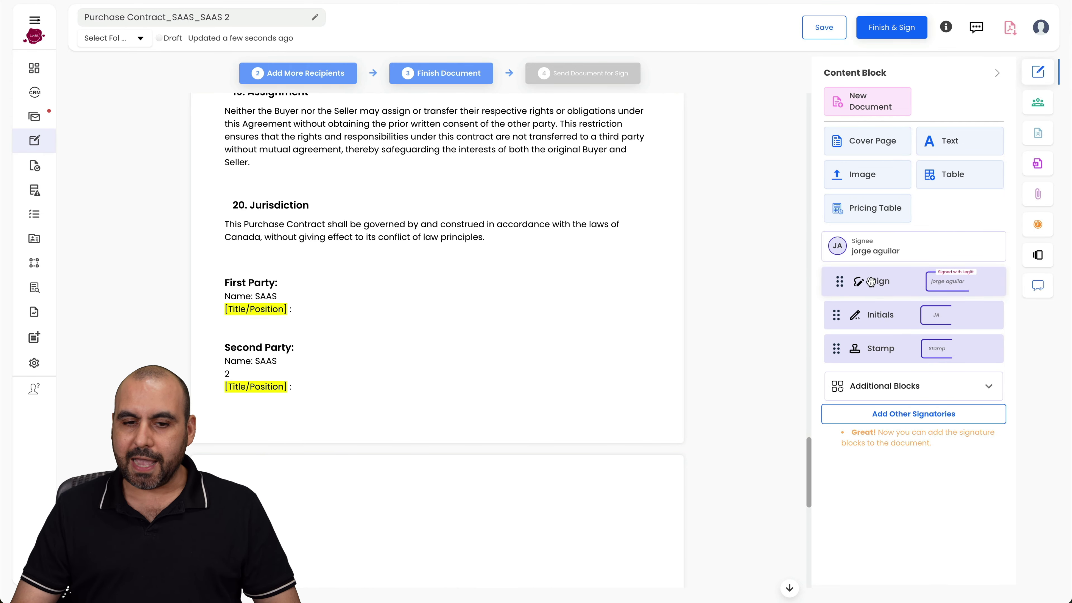
{"action": "left_click_drag", "start_coordinate": [875, 282], "coordinate": [345, 300]}
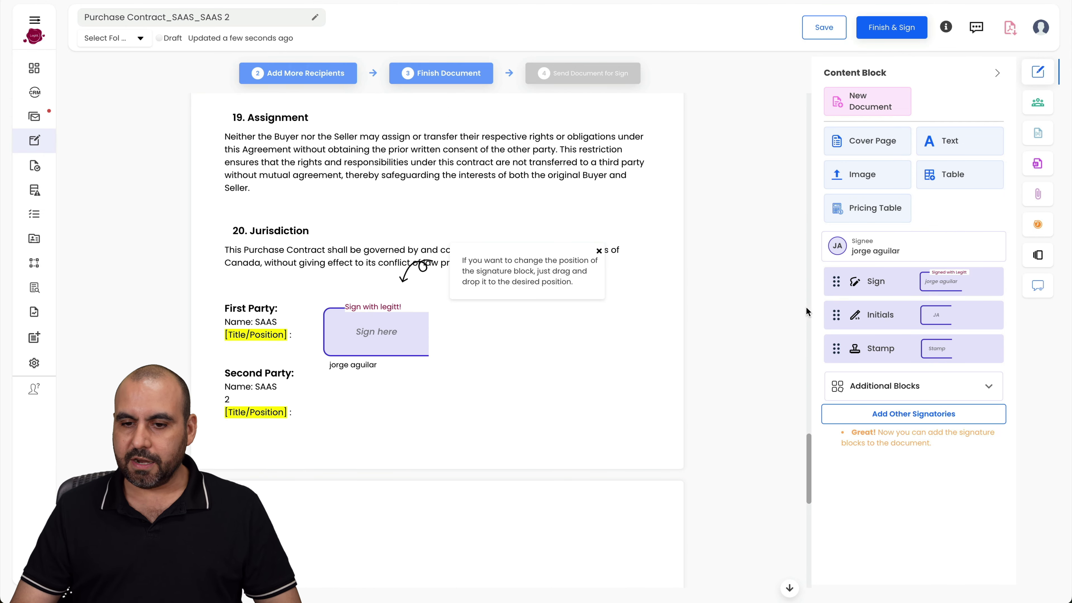
{"action": "left_click_drag", "start_coordinate": [891, 357], "coordinate": [523, 327]}
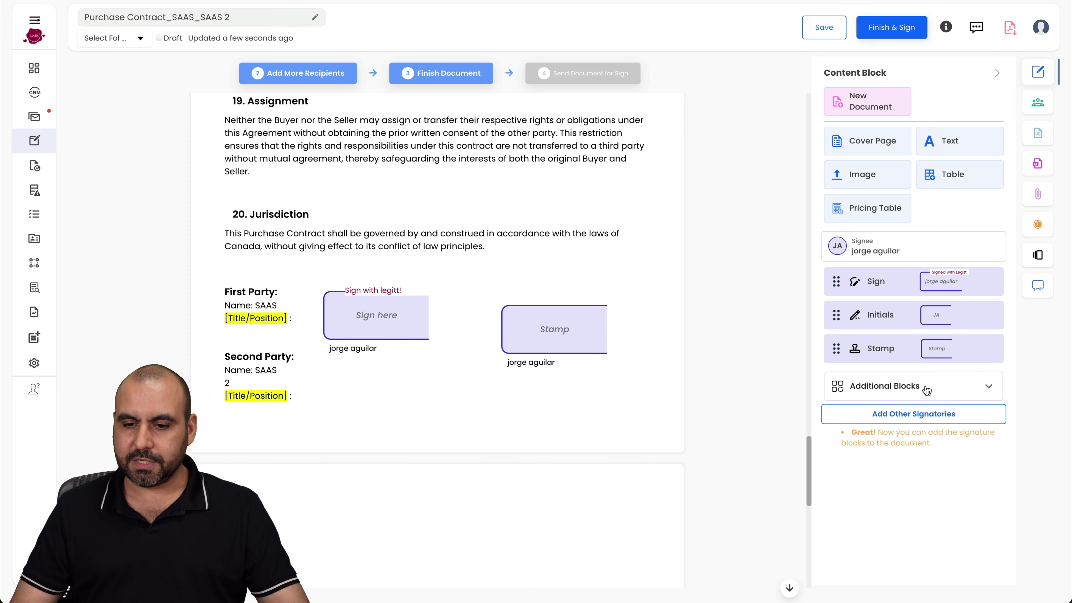
- Add Test as a second signee with a name and e-mail, and confirm the signee list
{"action": "left_click", "coordinate": [899, 416]}
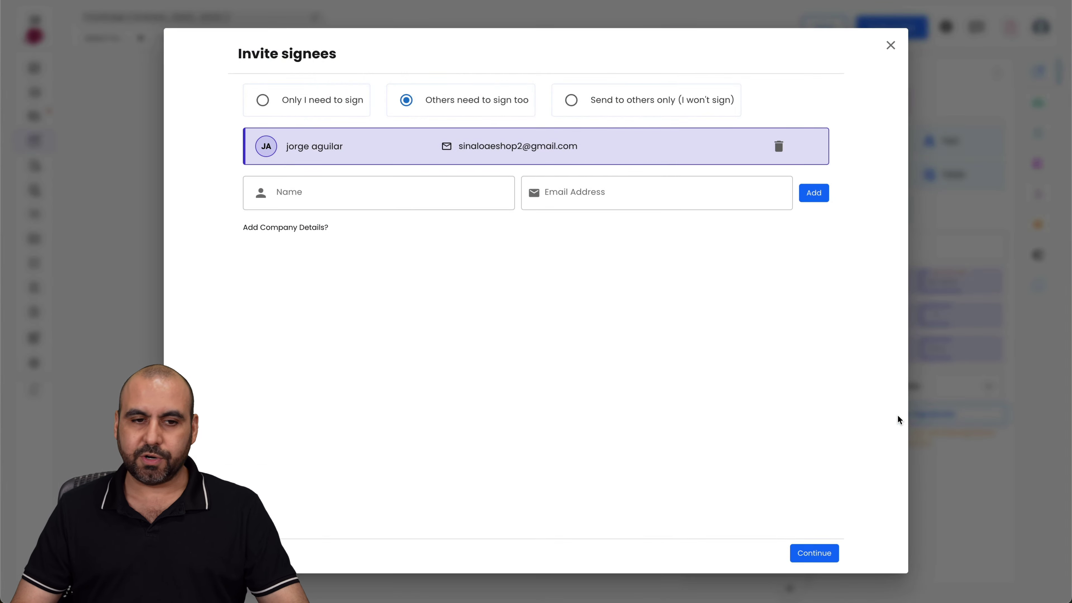
{"action": "left_click", "coordinate": [311, 194]}
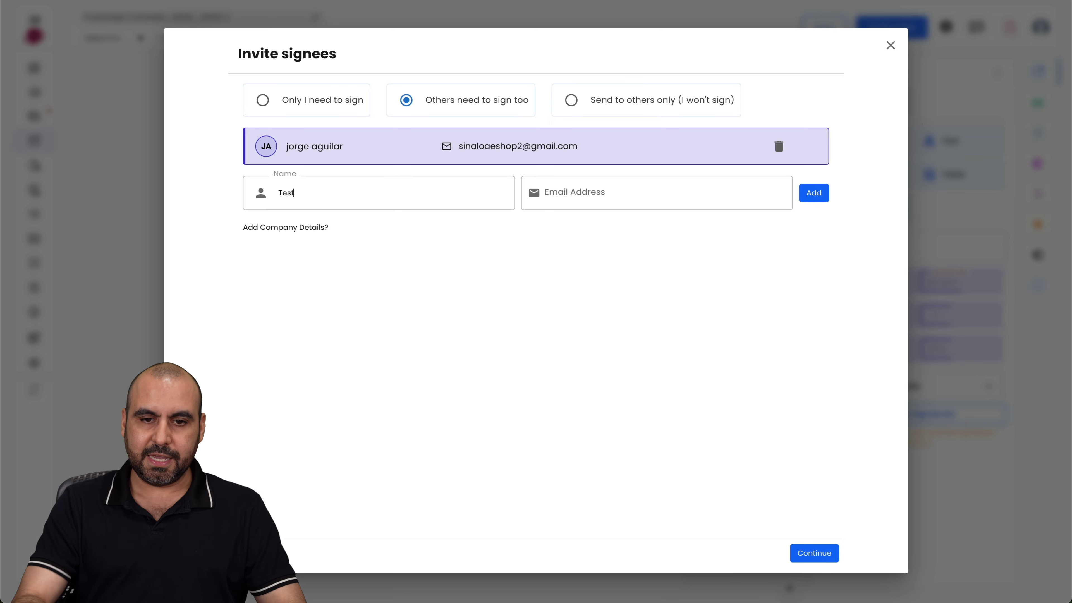
{"action": "left_click", "coordinate": [577, 192]}
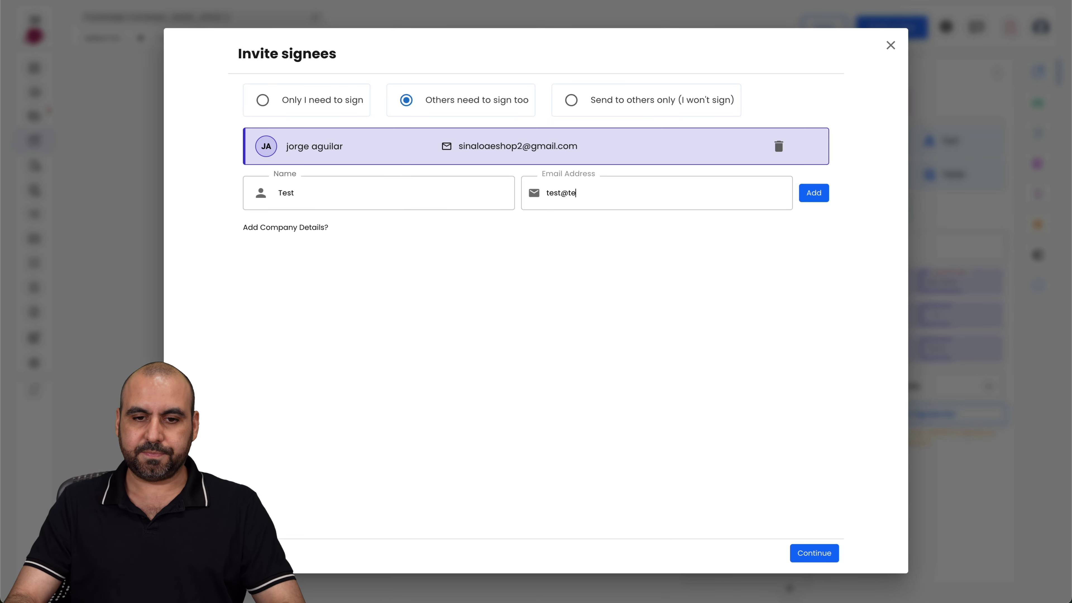
{"action": "left_click", "coordinate": [813, 194]}
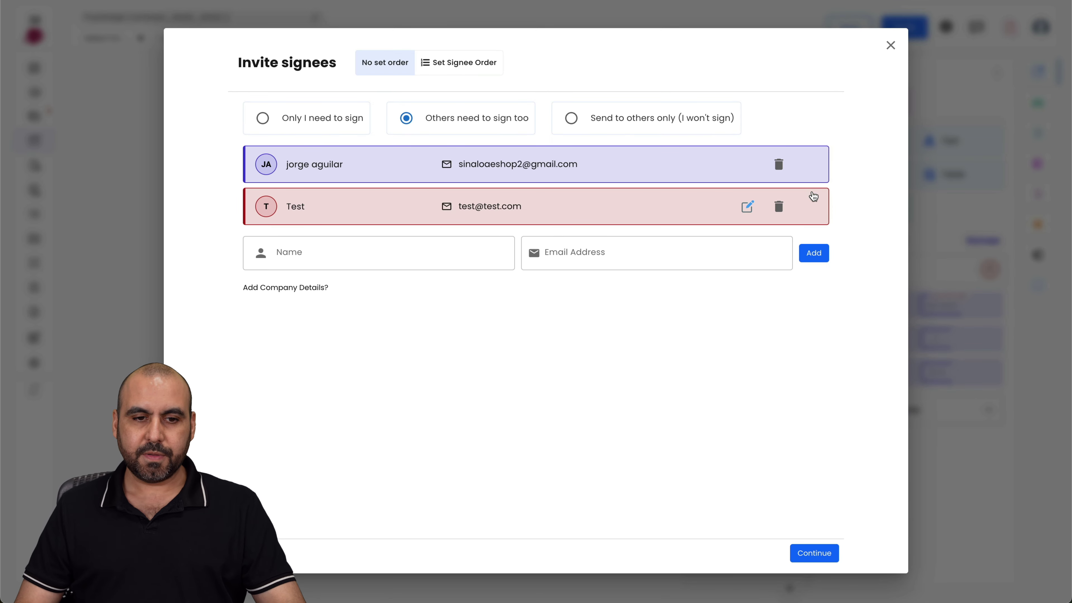
{"action": "left_click", "coordinate": [805, 555]}
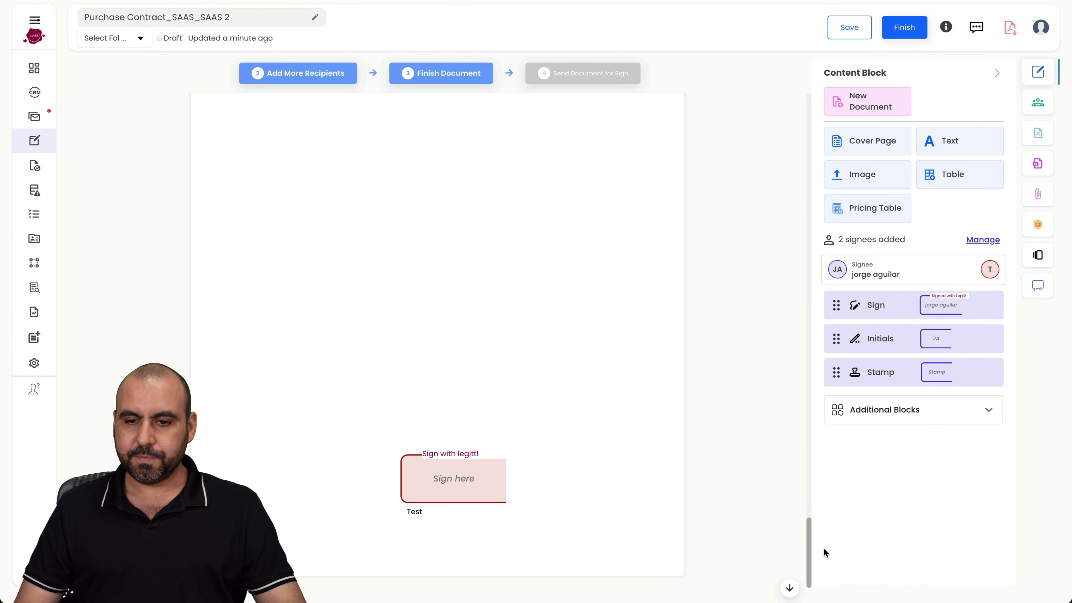
- Place Test's signature and stamp boxes beside the Second Party block
{"action": "left_click_drag", "start_coordinate": [484, 473], "coordinate": [567, 242]}
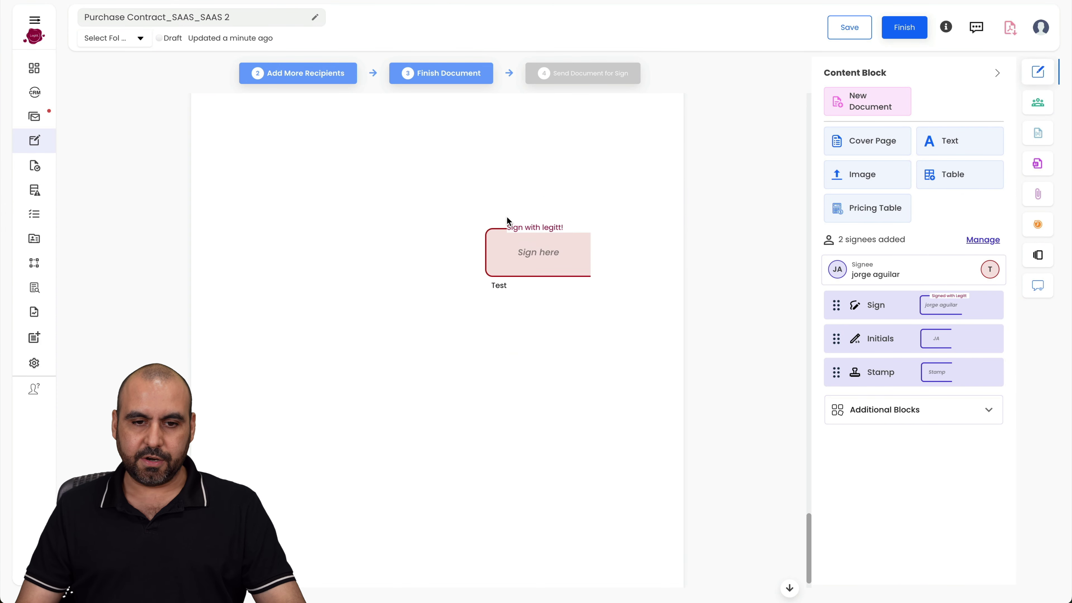
{"action": "scroll", "coordinate": [507, 220], "scroll_direction": "up", "scroll_amount": 5}
{"action": "left_click_drag", "start_coordinate": [531, 474], "coordinate": [535, 127]}
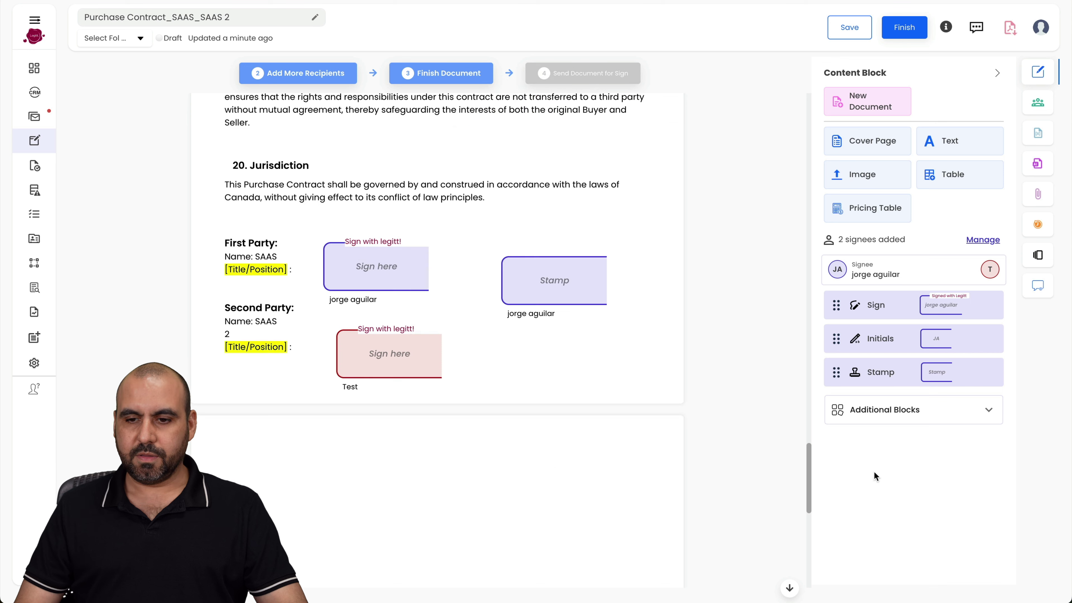
{"action": "left_click", "coordinate": [991, 272]}
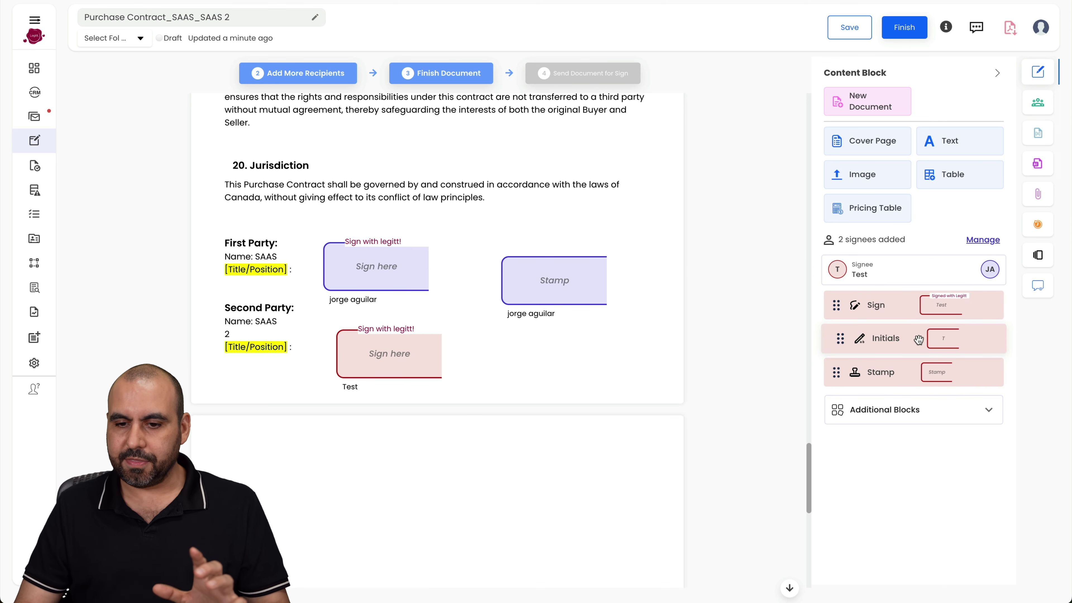
{"action": "left_click_drag", "start_coordinate": [856, 373], "coordinate": [548, 372]}
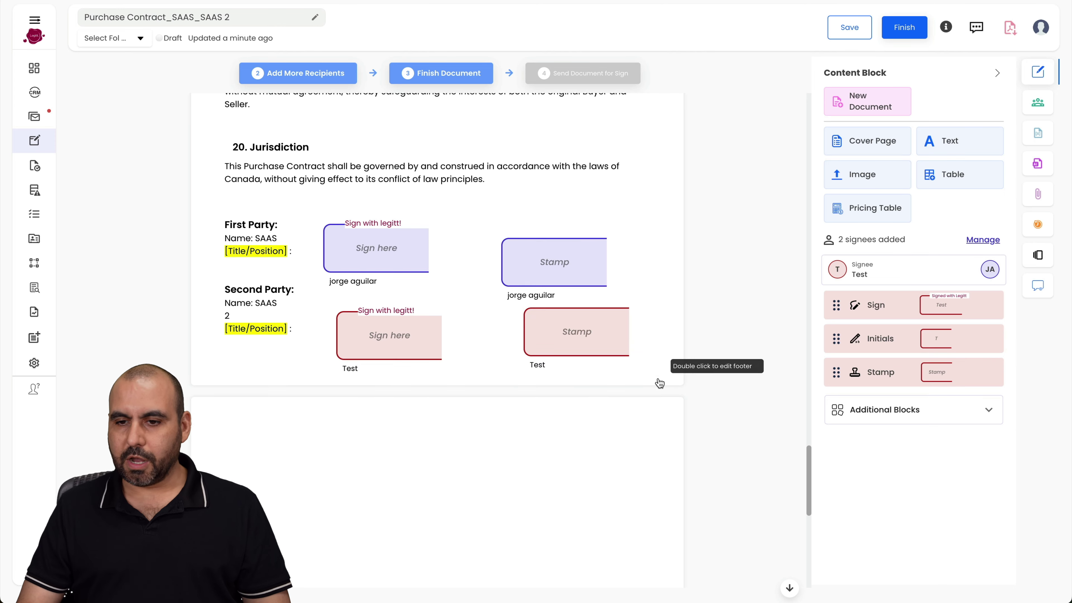
{"action": "scroll", "coordinate": [659, 383], "scroll_direction": "up", "scroll_amount": 2}
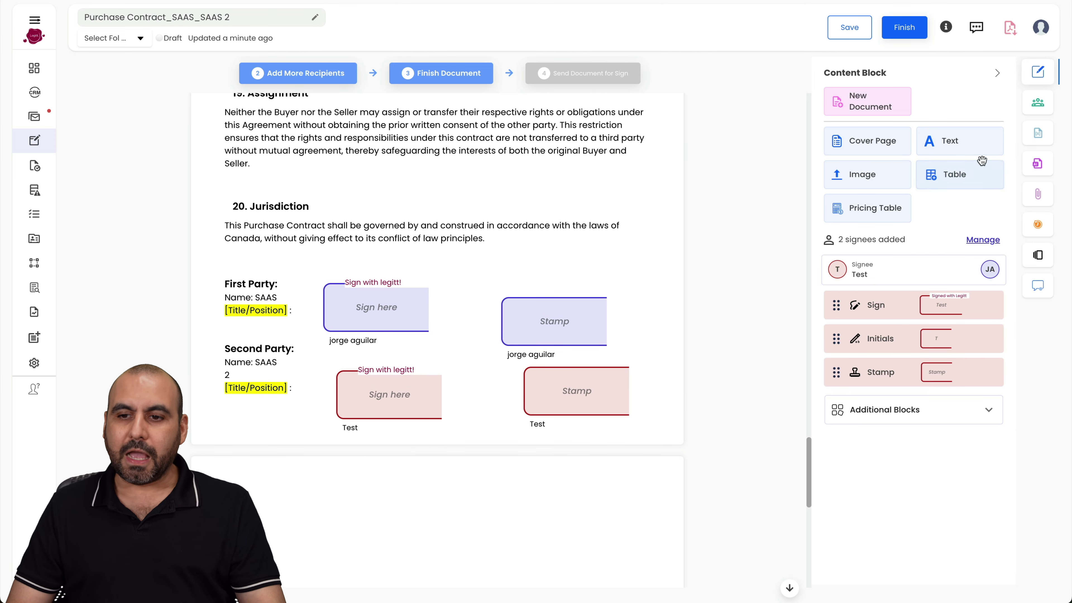
{"action": "left_click", "coordinate": [1037, 109]}
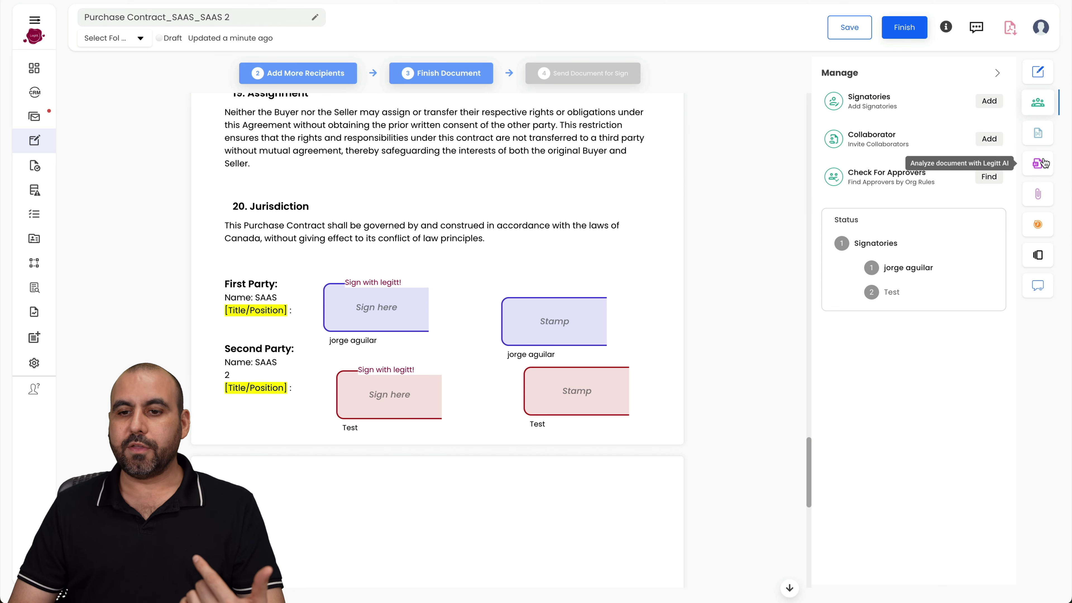
- Check the Annexures panel, close the side panel, and mark the contract Finished
{"action": "left_click", "coordinate": [1037, 197]}
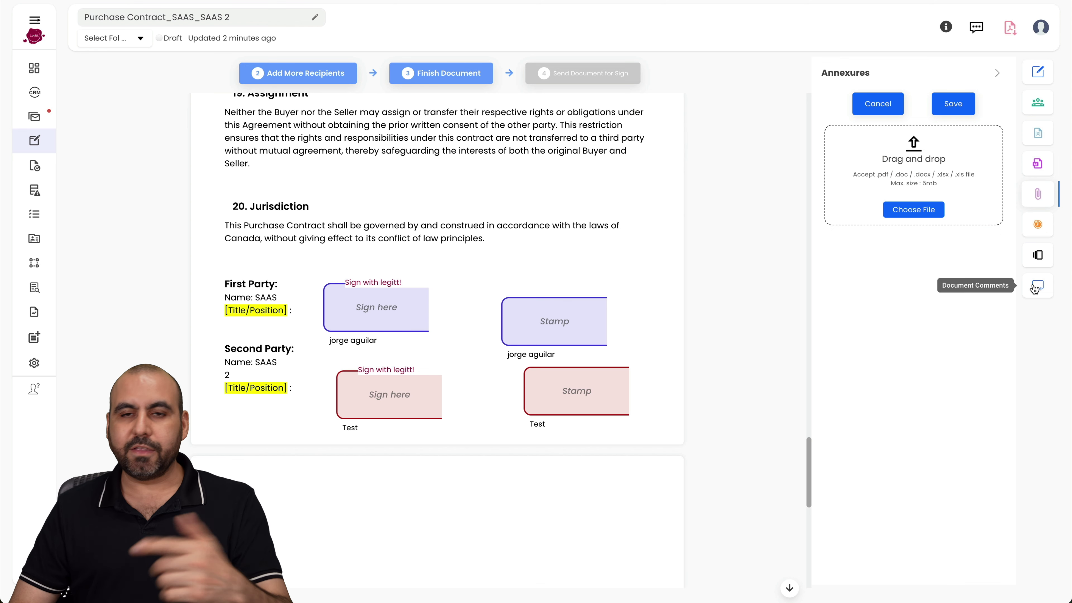
{"action": "scroll", "coordinate": [755, 288], "scroll_direction": "up", "scroll_amount": 20}
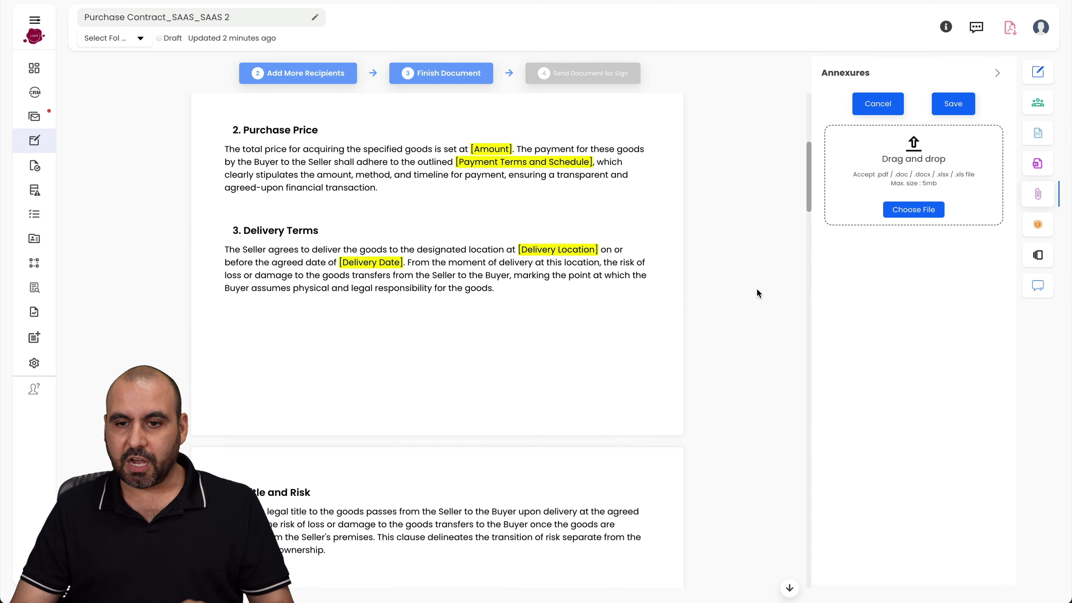
{"action": "left_click", "coordinate": [756, 287]}
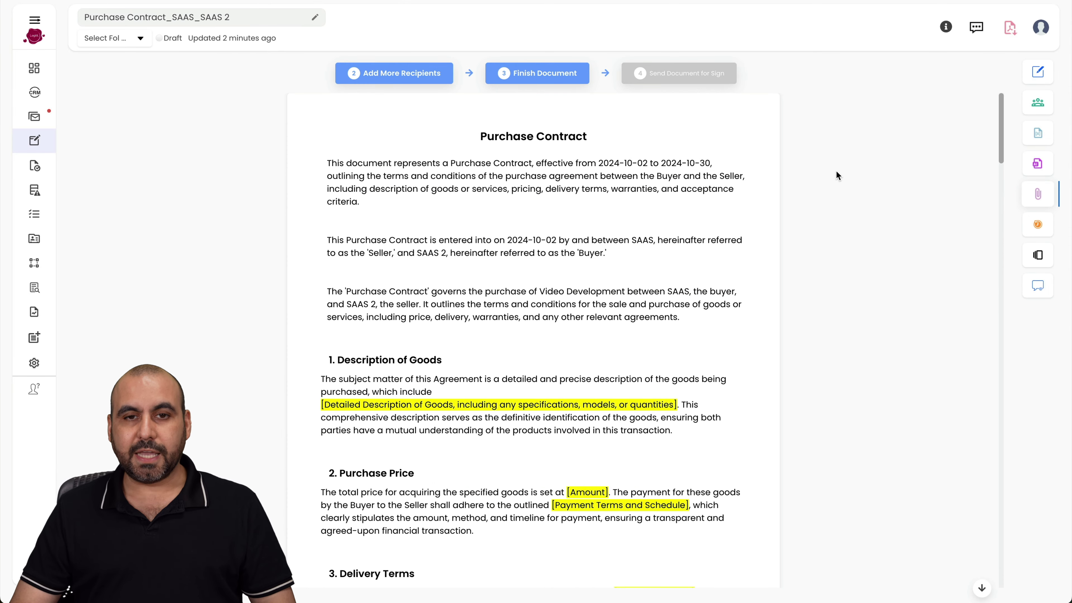
{"action": "left_click", "coordinate": [532, 70]}
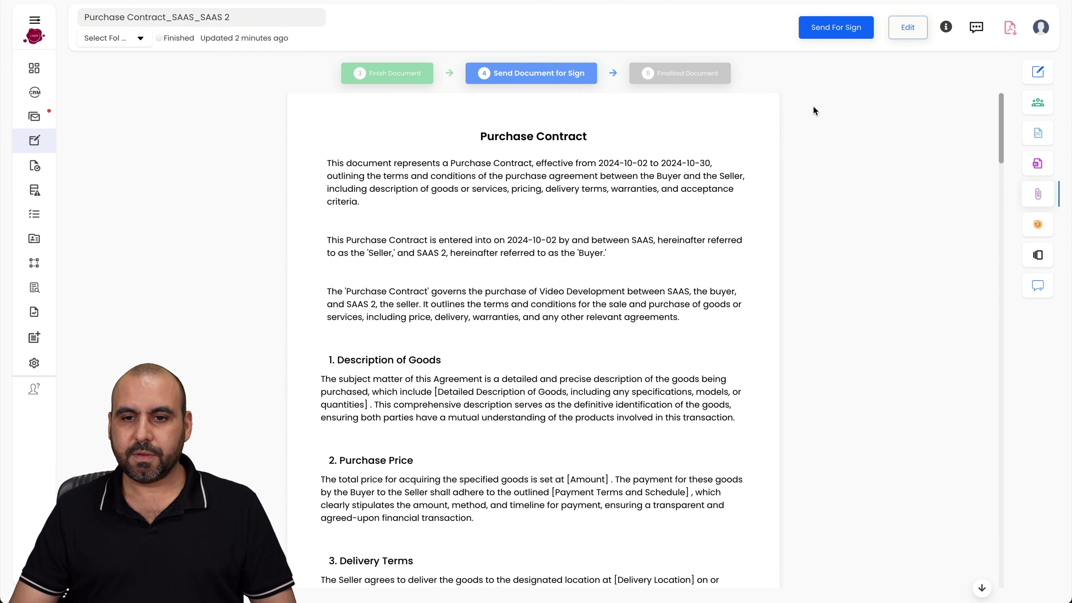
- Send the contract for signature, accepting the e-signature terms and entering an e-mail address as the title
{"action": "left_click", "coordinate": [849, 36]}
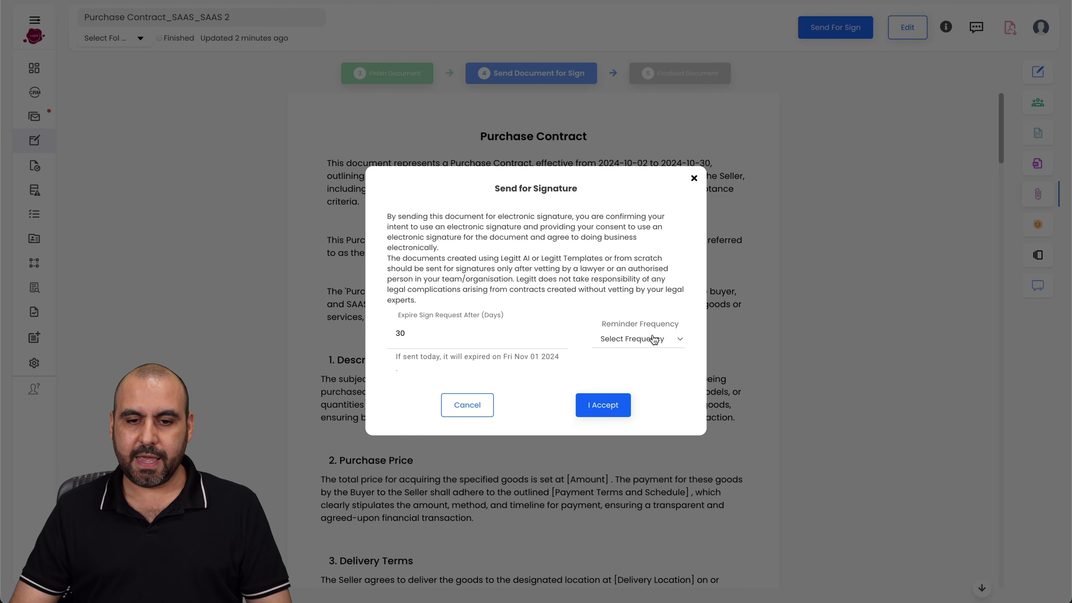
{"action": "left_click", "coordinate": [603, 405]}
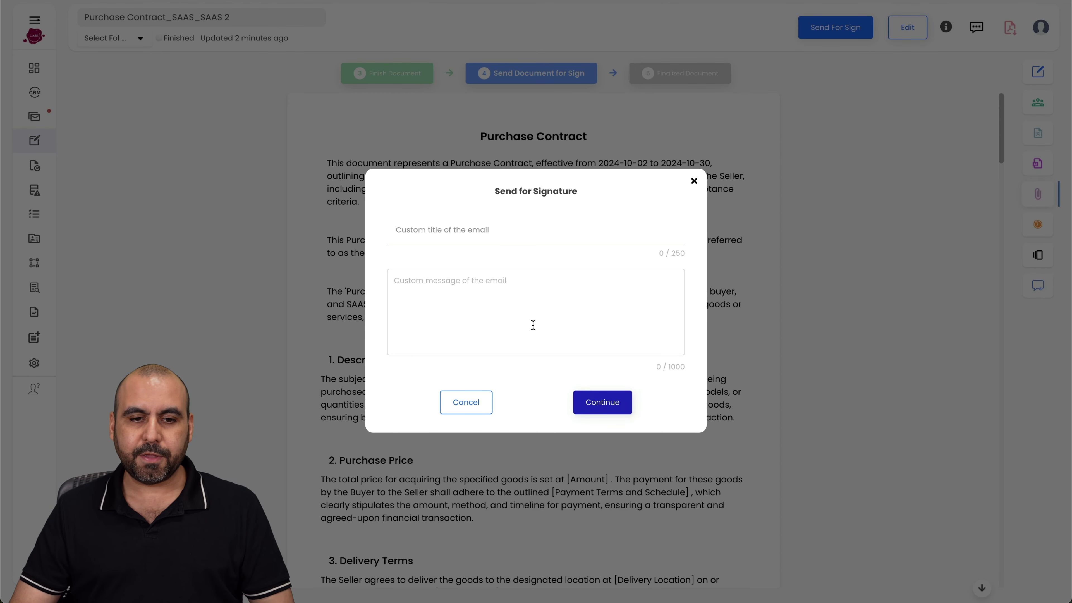
{"action": "left_click", "coordinate": [438, 230]}
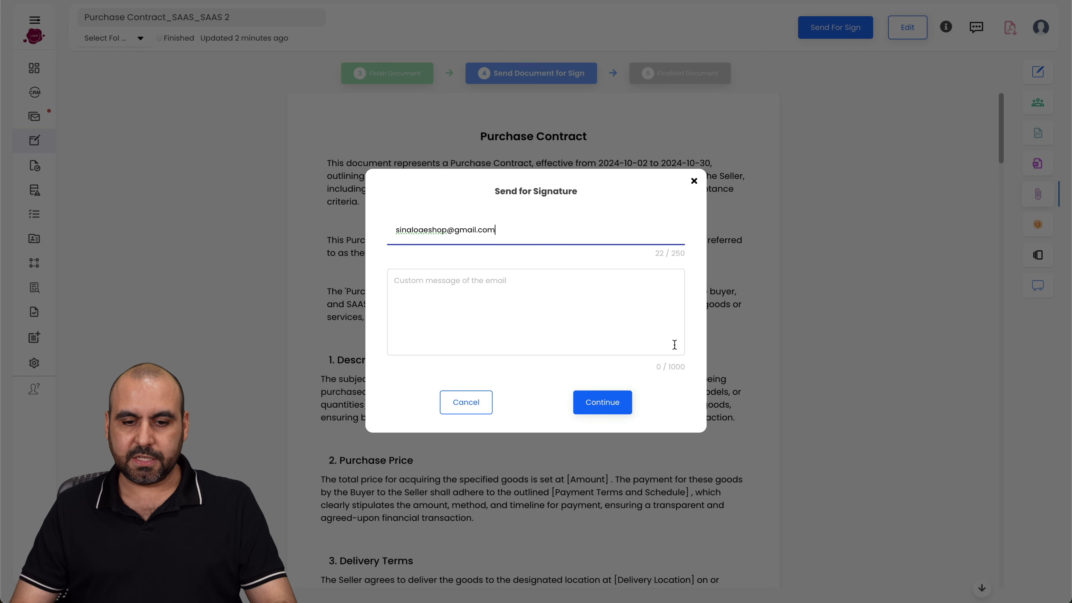
{"action": "left_click", "coordinate": [603, 403]}
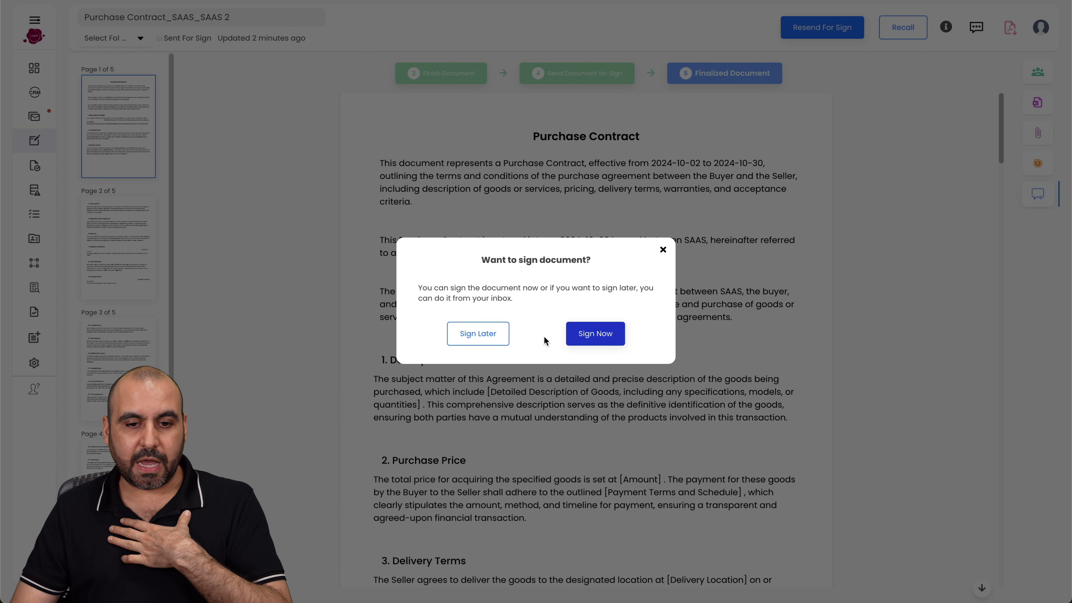
- Sign the contract's First Party box with a typed cursive signature style
{"action": "left_click", "coordinate": [595, 337]}
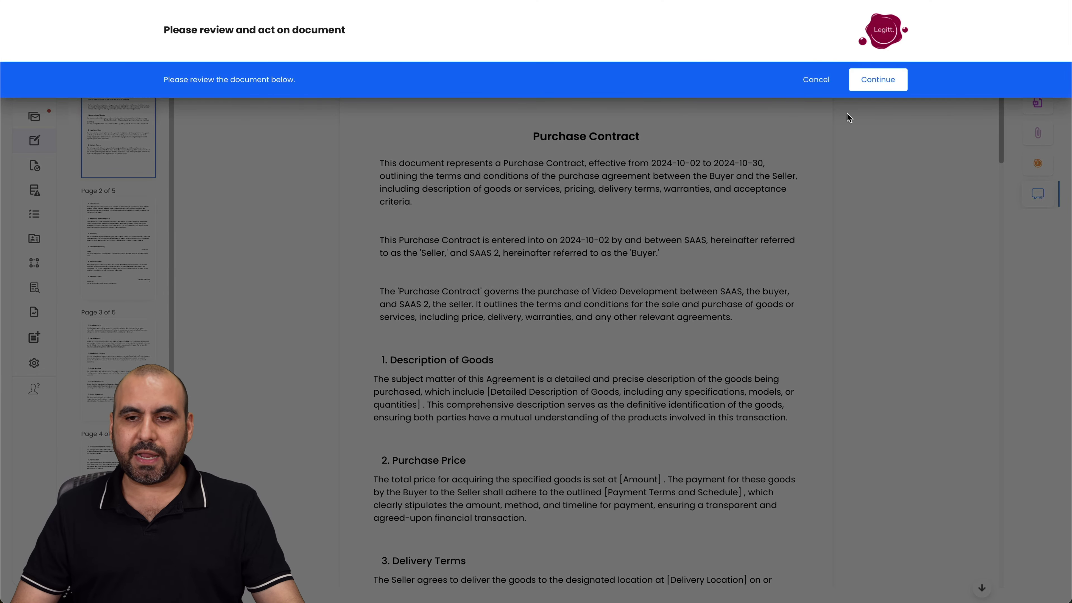
{"action": "left_click", "coordinate": [874, 79]}
{"action": "scroll", "coordinate": [504, 274], "scroll_direction": "down", "scroll_amount": 15}
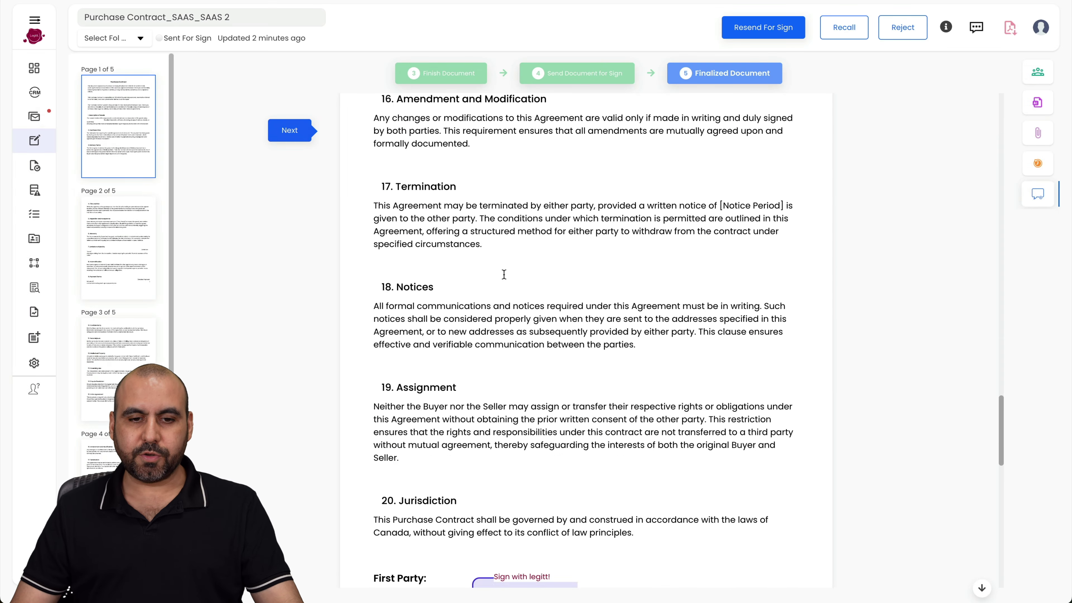
{"action": "scroll", "coordinate": [504, 274], "scroll_direction": "down", "scroll_amount": 10}
{"action": "left_click", "coordinate": [530, 132]}
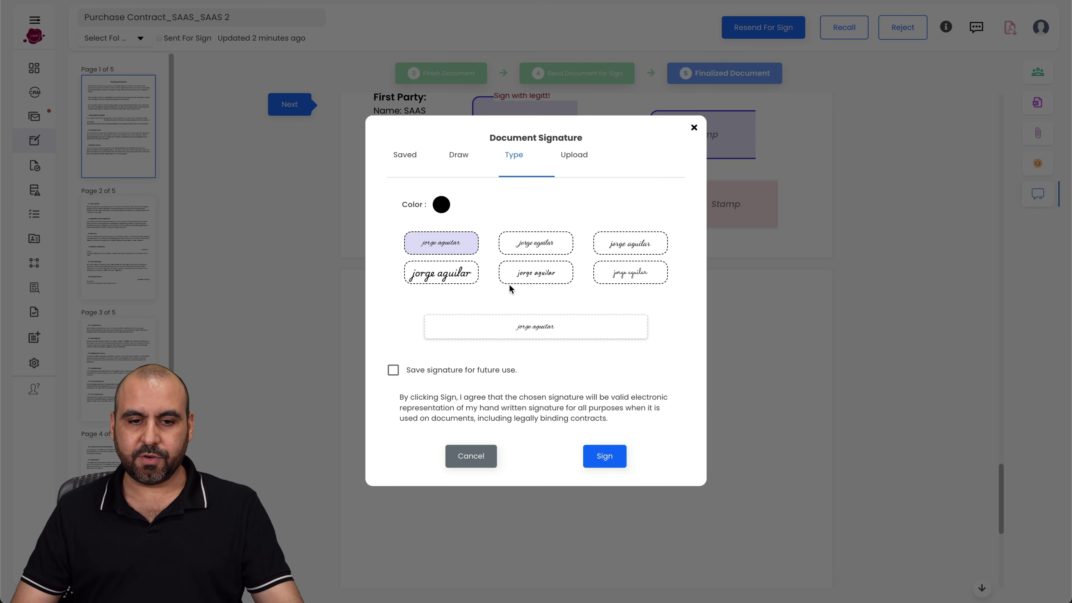
{"action": "left_click", "coordinate": [532, 247]}
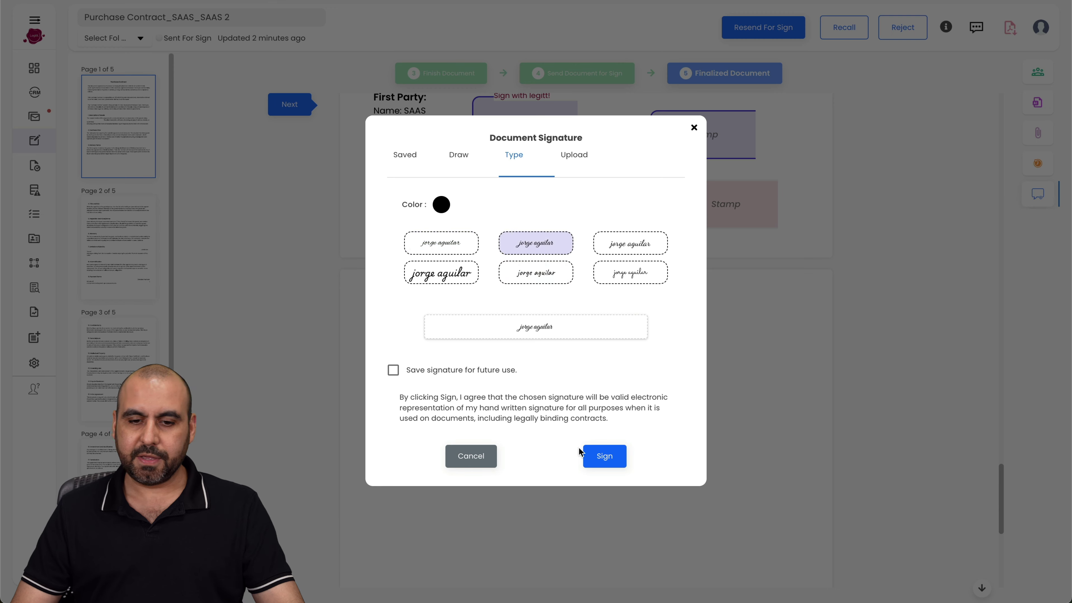
{"action": "left_click", "coordinate": [604, 457]}
- Check the First Party stamp box's saved stamps and close it without adding a stamp
{"action": "left_click", "coordinate": [717, 123]}
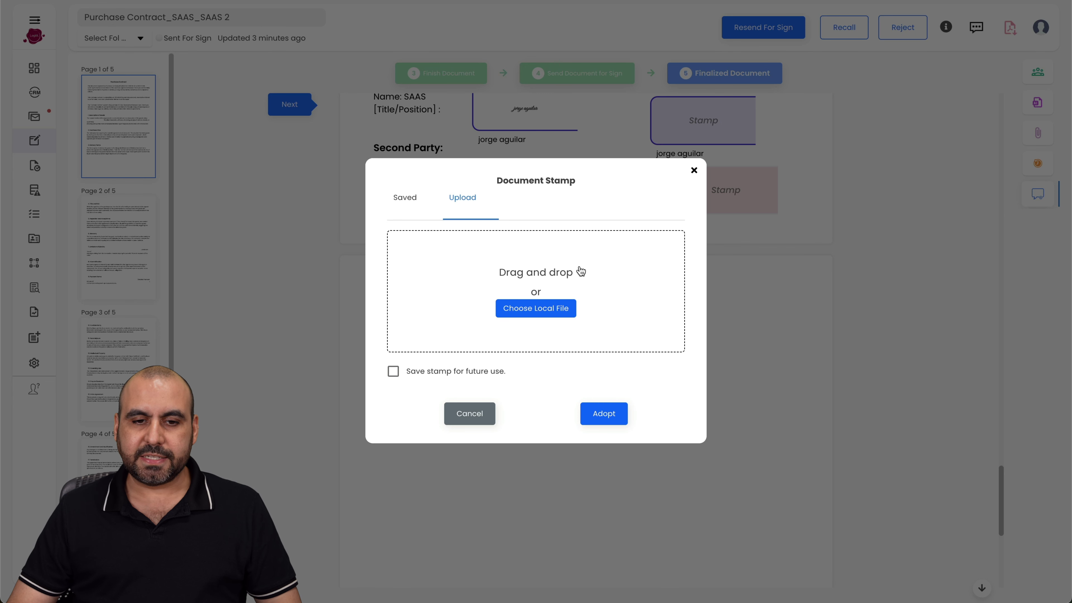
{"action": "left_click", "coordinate": [407, 198]}
{"action": "left_click", "coordinate": [463, 301]}
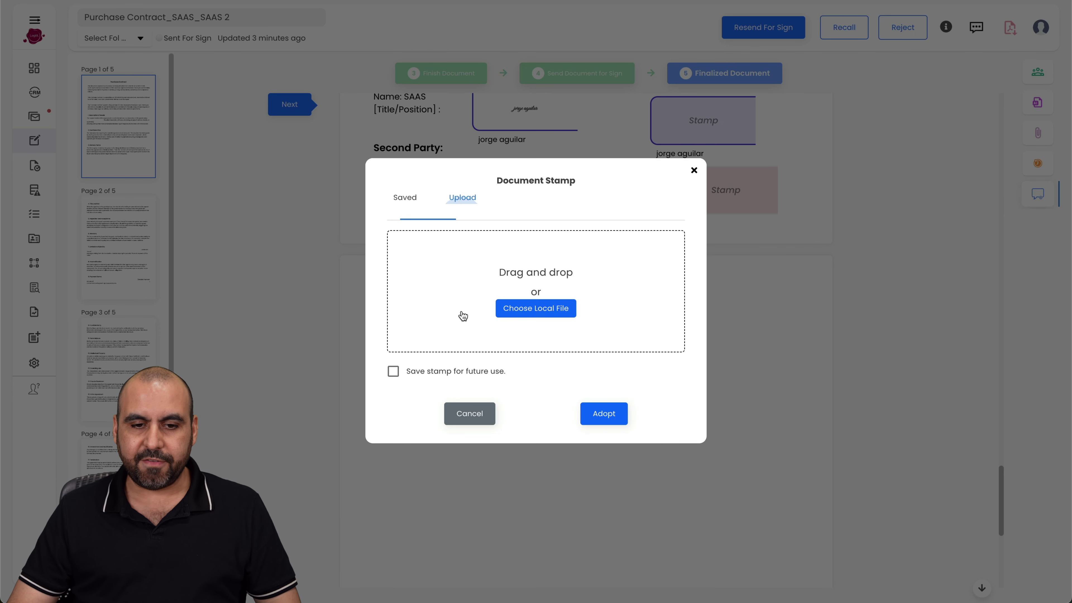
{"action": "left_click", "coordinate": [489, 420]}
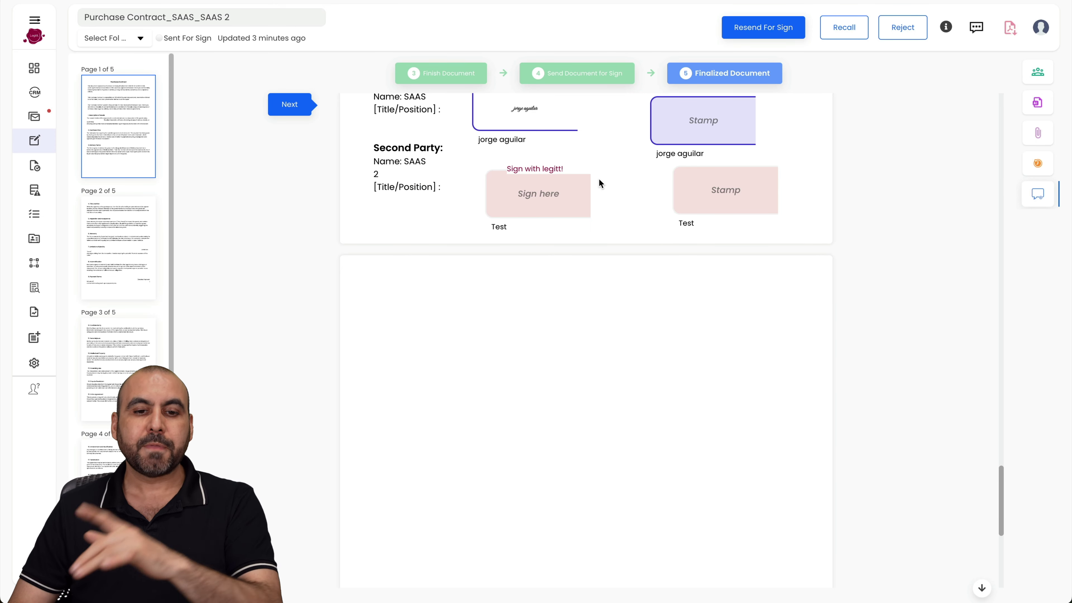
{"action": "scroll", "coordinate": [557, 212], "scroll_direction": "up", "scroll_amount": 20}
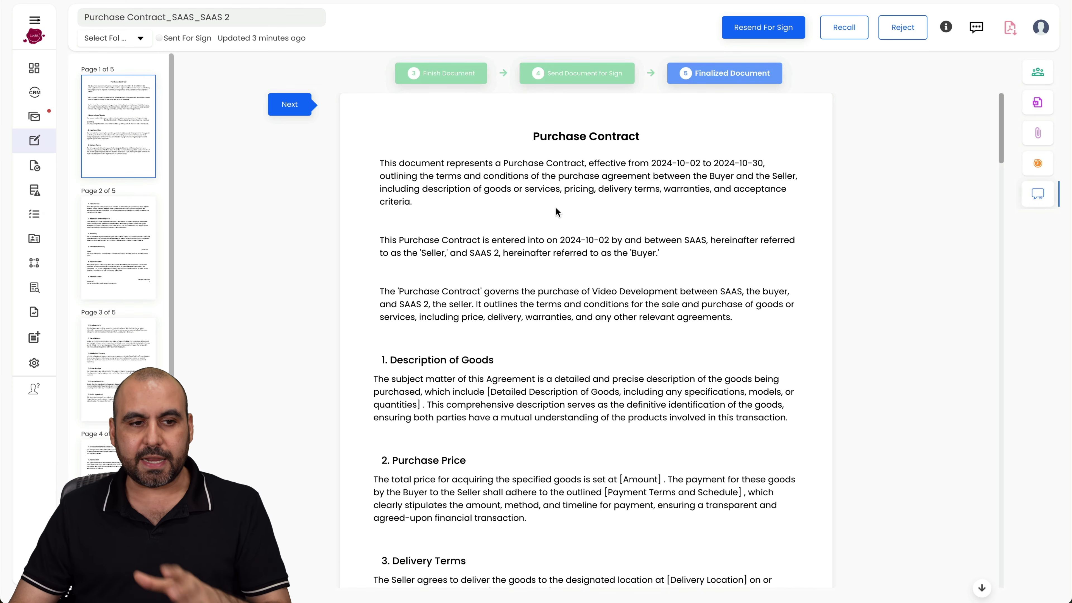
- Move from the dashboard and sales CRM to the documents inbox's Pending My Signature list
{"action": "left_click", "coordinate": [34, 40]}
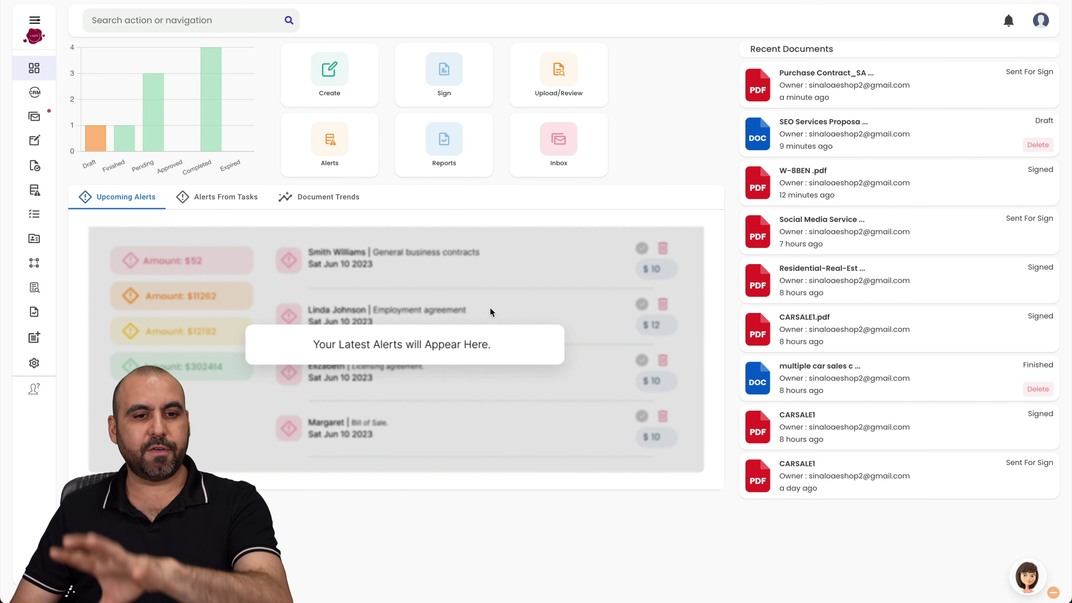
{"action": "left_click", "coordinate": [34, 94]}
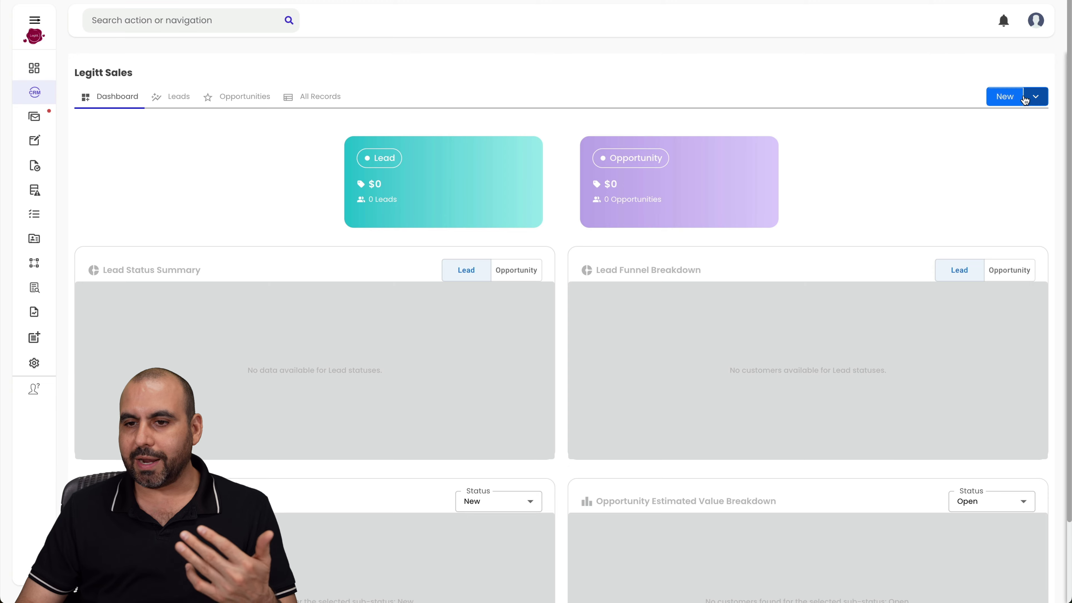
{"action": "left_click", "coordinate": [1035, 96]}
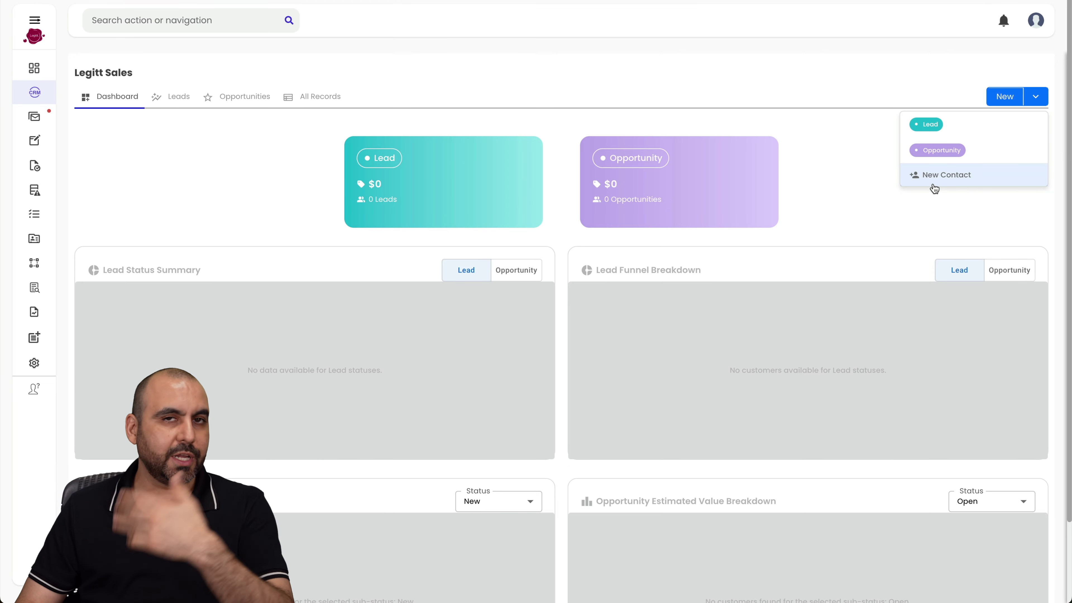
{"action": "left_click", "coordinate": [884, 210]}
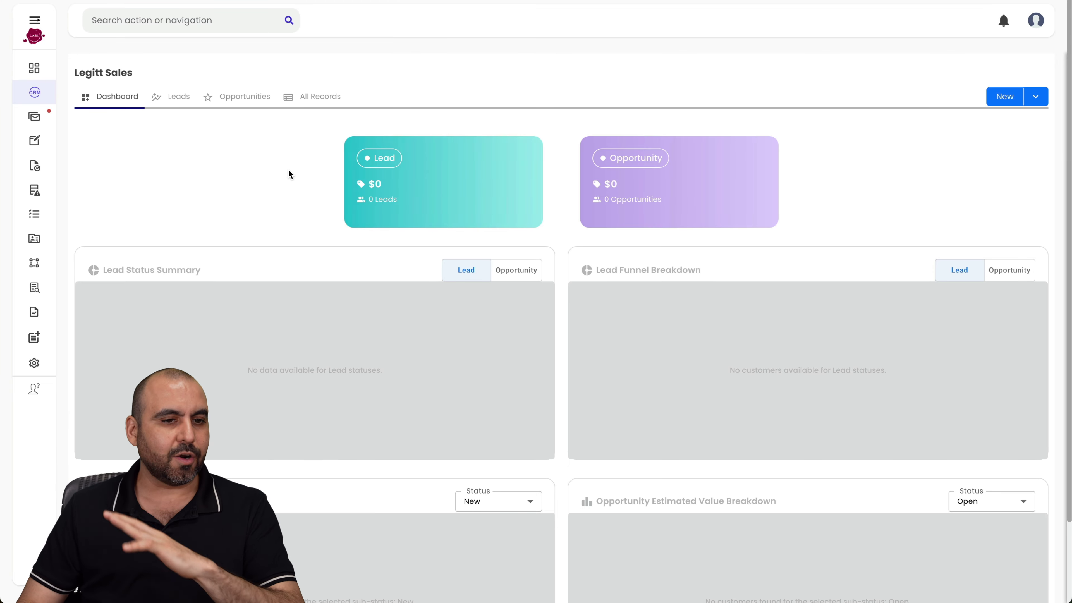
{"action": "left_click", "coordinate": [40, 117]}
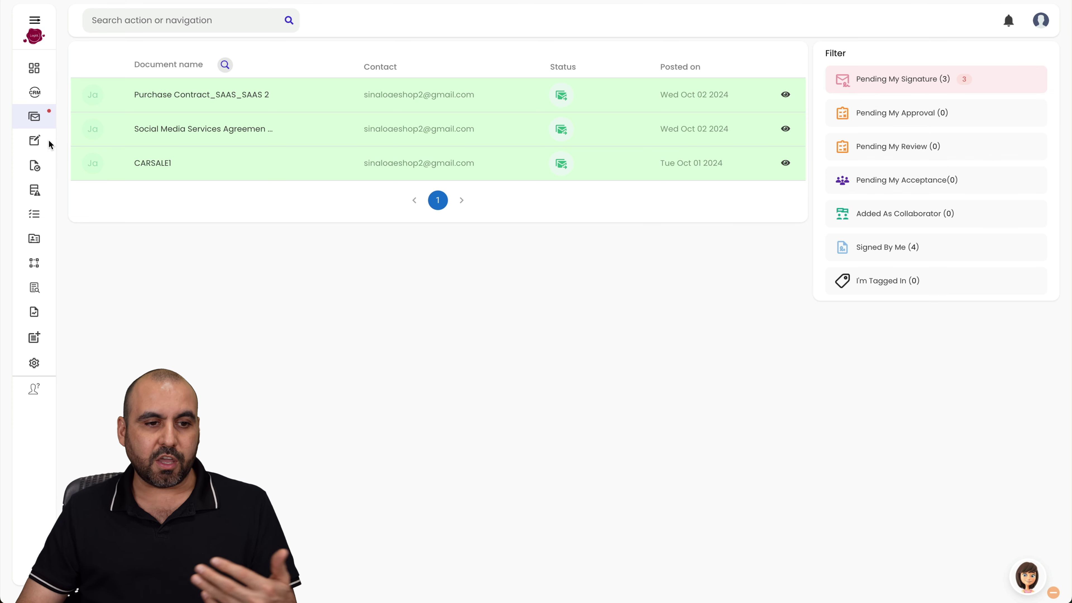
- Review the My Test repository's Contract Analysis dashboard under Manage
{"action": "left_click", "coordinate": [31, 173]}
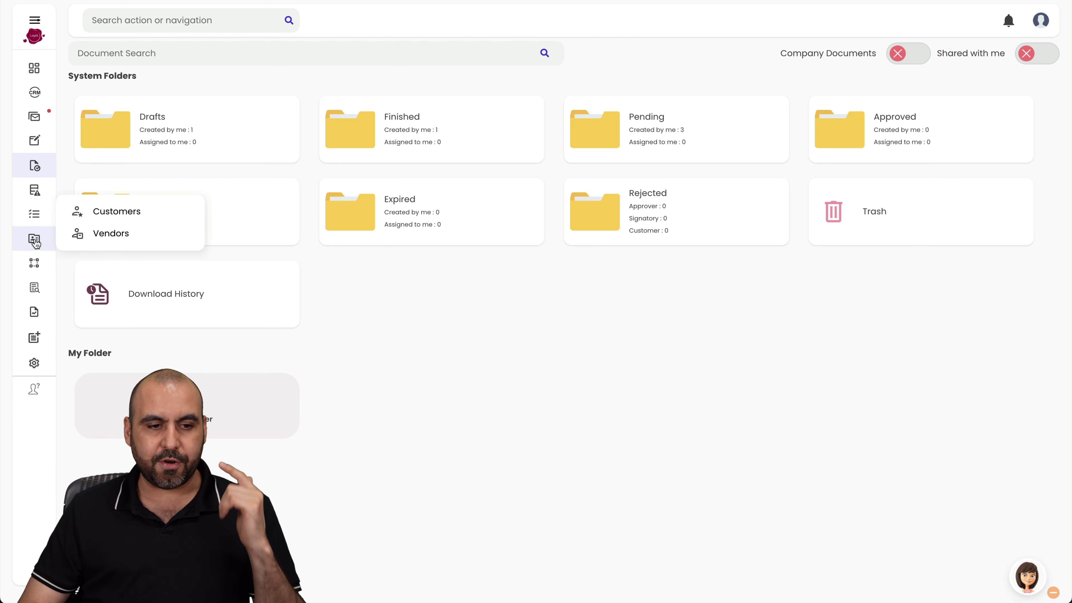
{"action": "mouse_move", "coordinate": [33, 270]}
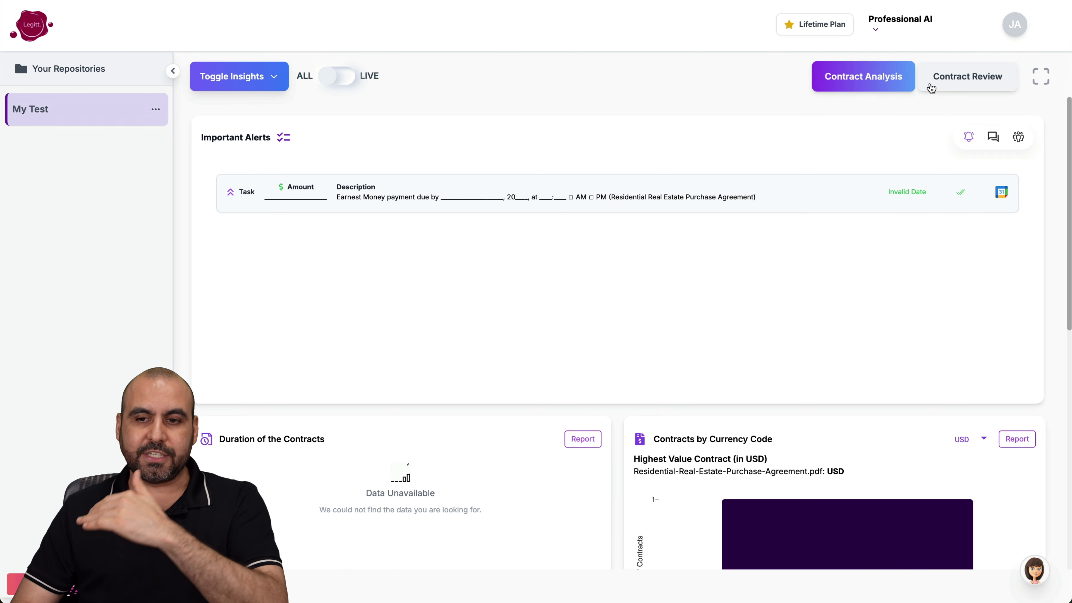
{"action": "scroll", "coordinate": [718, 250], "scroll_direction": "down", "scroll_amount": 10}
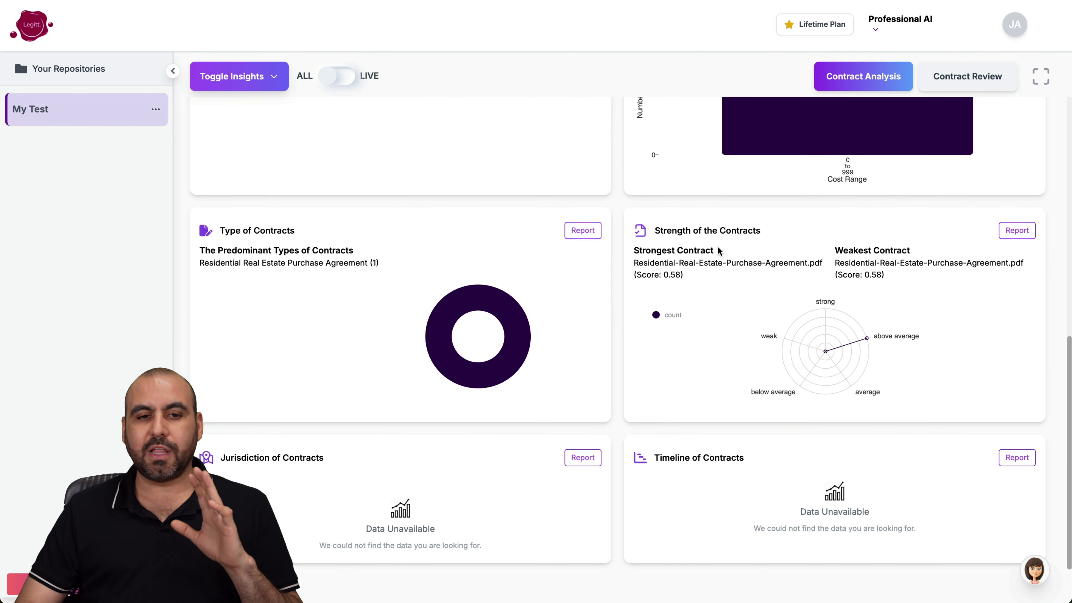
{"action": "scroll", "coordinate": [719, 250], "scroll_direction": "up", "scroll_amount": 10}
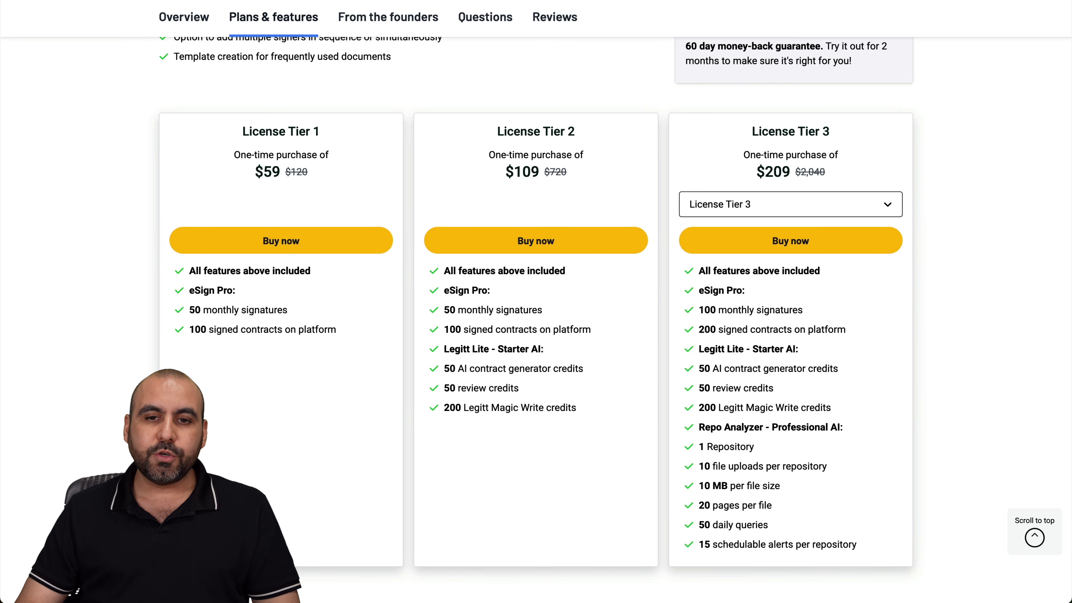
- Bring up the AppSumo Binder deal page showing $39 for License Tier 1
{"action": "left_click", "coordinate": [591, 1]}
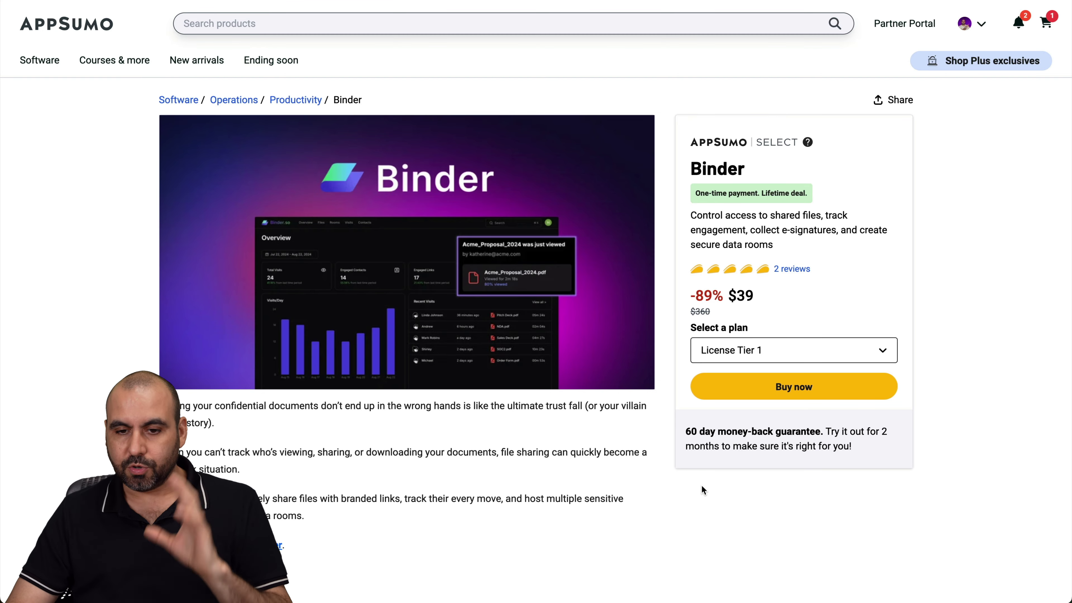
- Scroll to Plans & features and browse the License Tier options, keeping License Tier 3
{"action": "scroll", "coordinate": [701, 485], "scroll_direction": "down", "scroll_amount": 10}
{"action": "scroll", "coordinate": [702, 488], "scroll_direction": "down", "scroll_amount": 15}
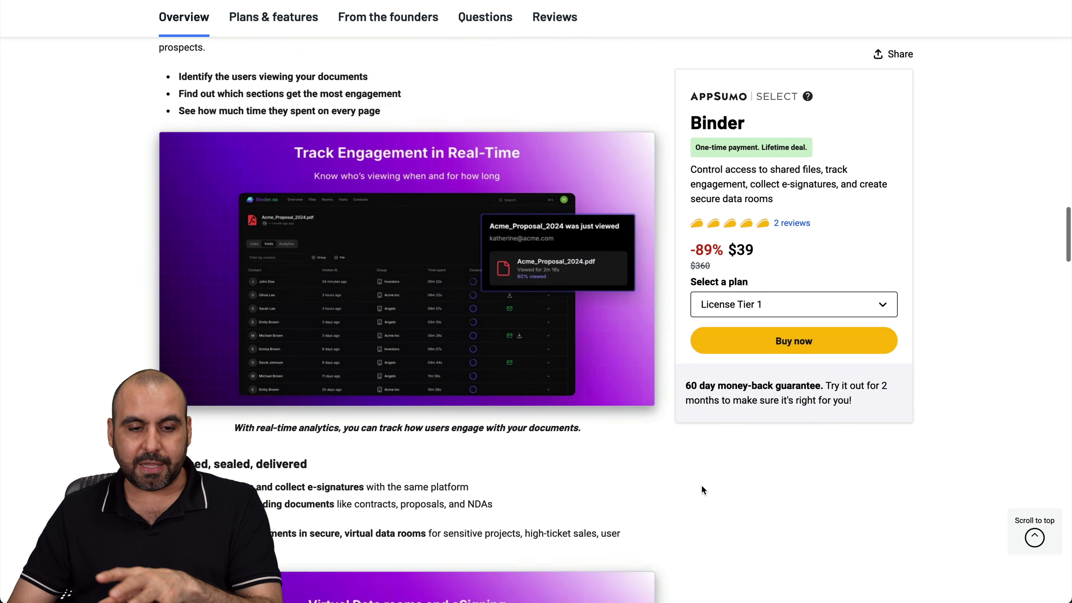
{"action": "scroll", "coordinate": [702, 489], "scroll_direction": "down", "scroll_amount": 10}
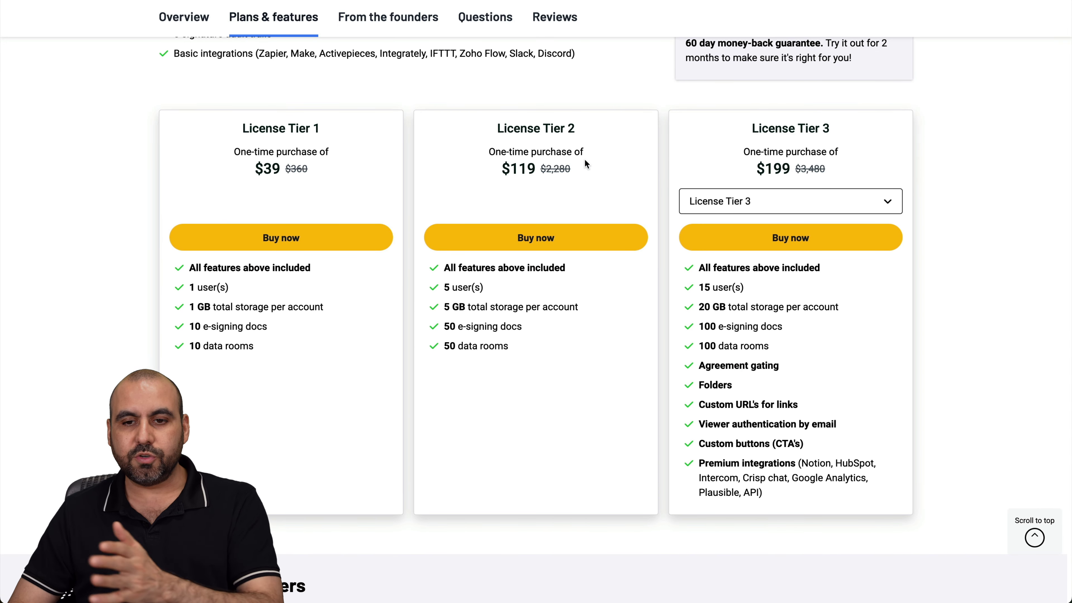
{"action": "left_click", "coordinate": [782, 207]}
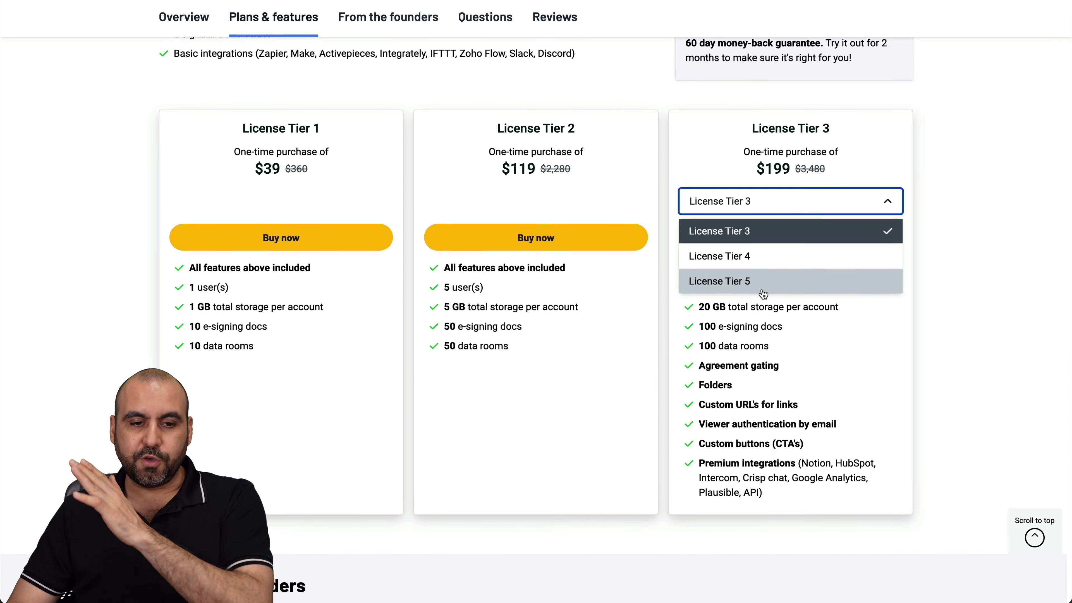
{"action": "left_click", "coordinate": [542, 318]}
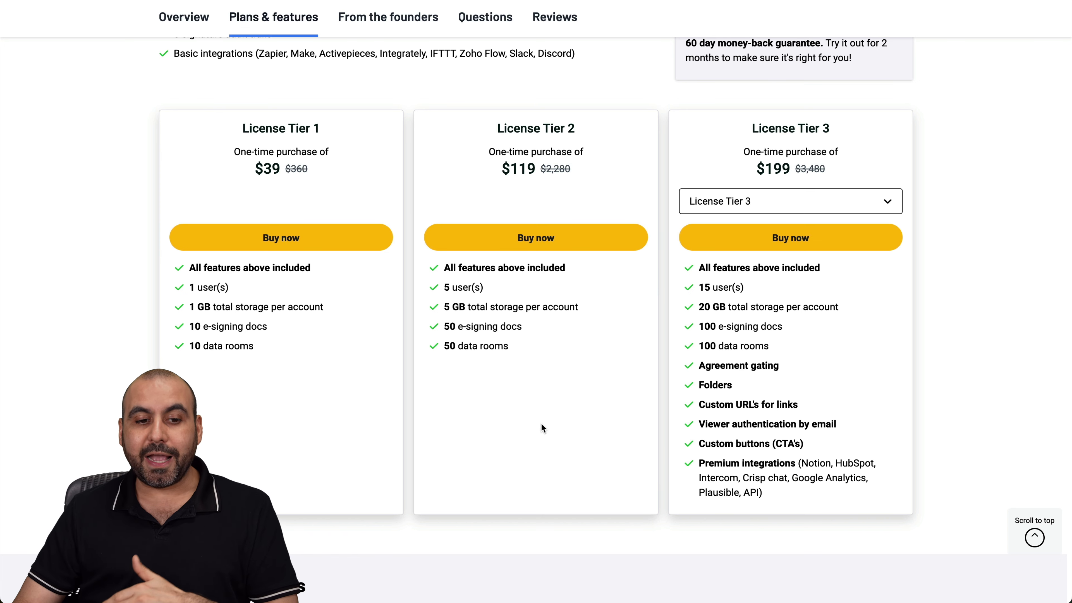
- Highlight Tier 1's 10 e-signing docs limit and Tier 3's extra features list
{"action": "left_click_drag", "start_coordinate": [189, 329], "coordinate": [342, 330]}
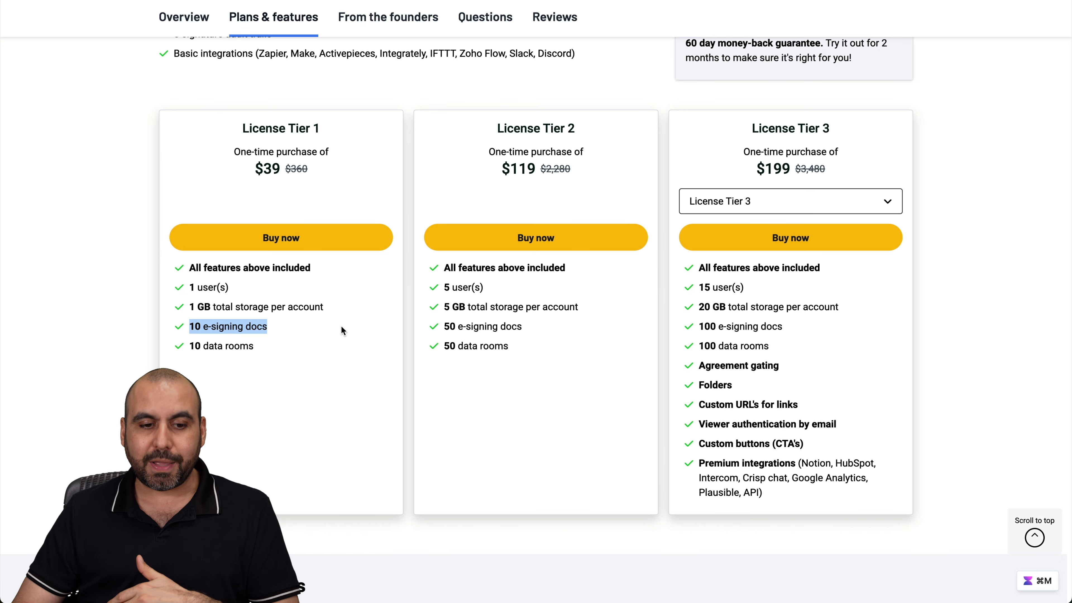
{"action": "left_click", "coordinate": [203, 340]}
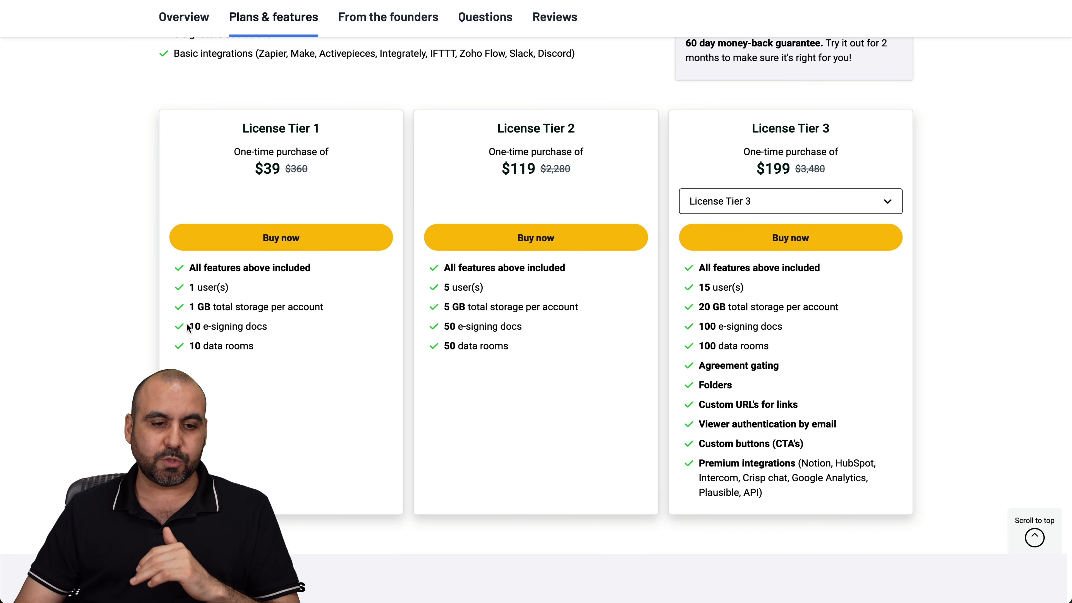
{"action": "left_click_drag", "start_coordinate": [189, 329], "coordinate": [258, 329]}
{"action": "left_click", "coordinate": [285, 329]}
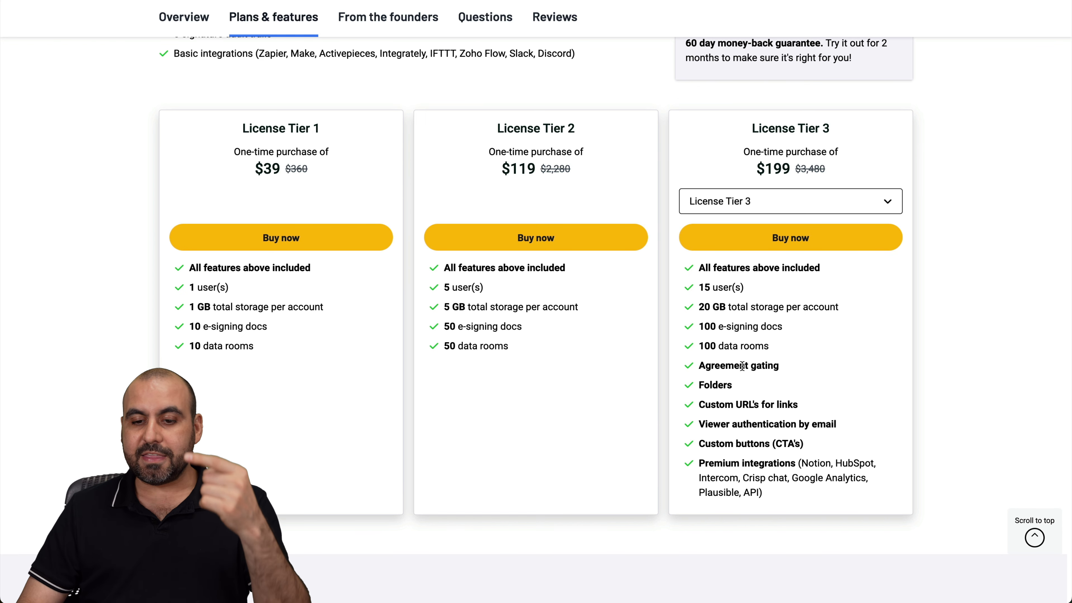
{"action": "left_click_drag", "start_coordinate": [742, 365], "coordinate": [785, 490]}
{"action": "left_click", "coordinate": [785, 490]}
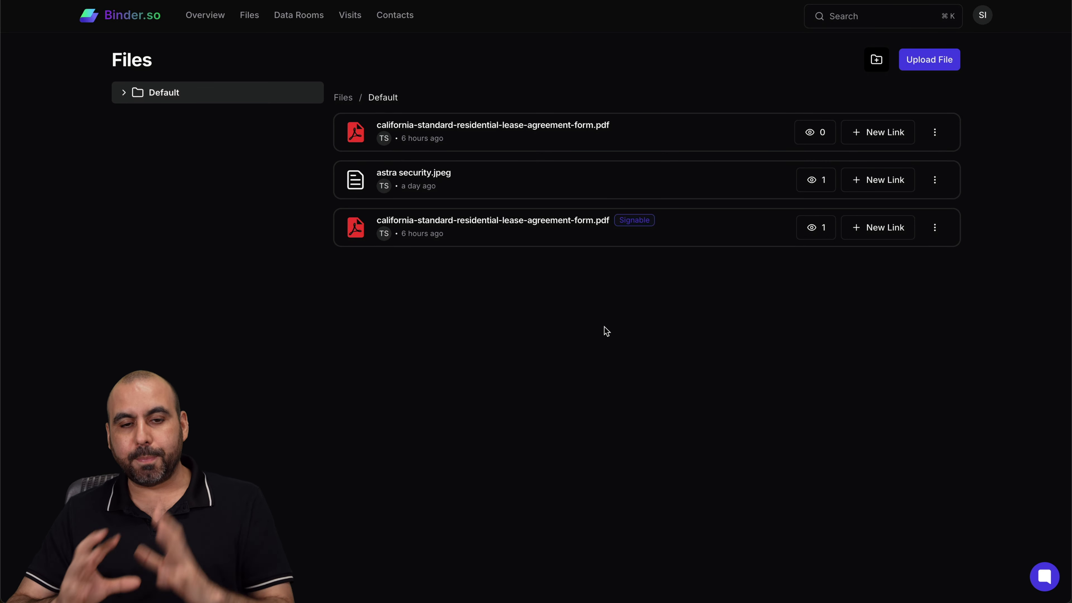
- Upload popai vs gamma.jpeg from the Desktop into the Binder file library
{"action": "left_click", "coordinate": [927, 67]}
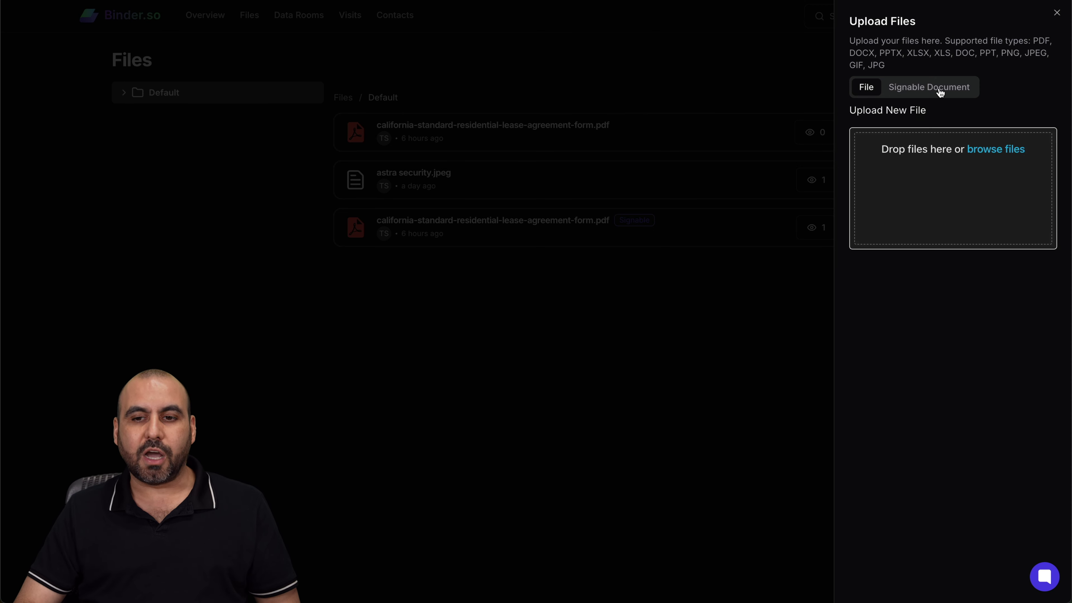
{"action": "left_click", "coordinate": [983, 150]}
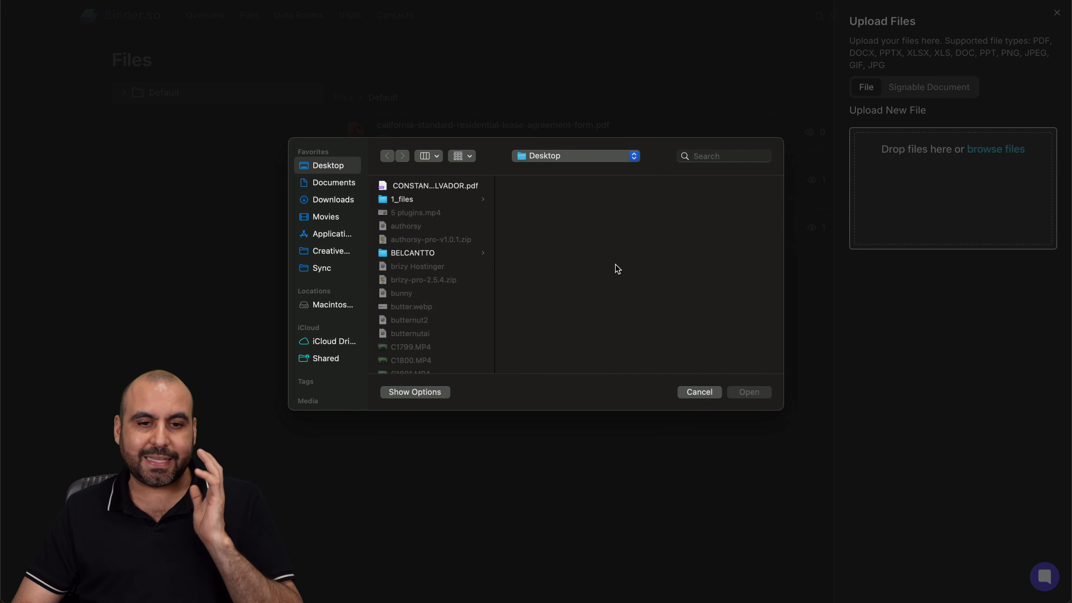
{"action": "scroll", "coordinate": [441, 331], "scroll_direction": "down", "scroll_amount": 5}
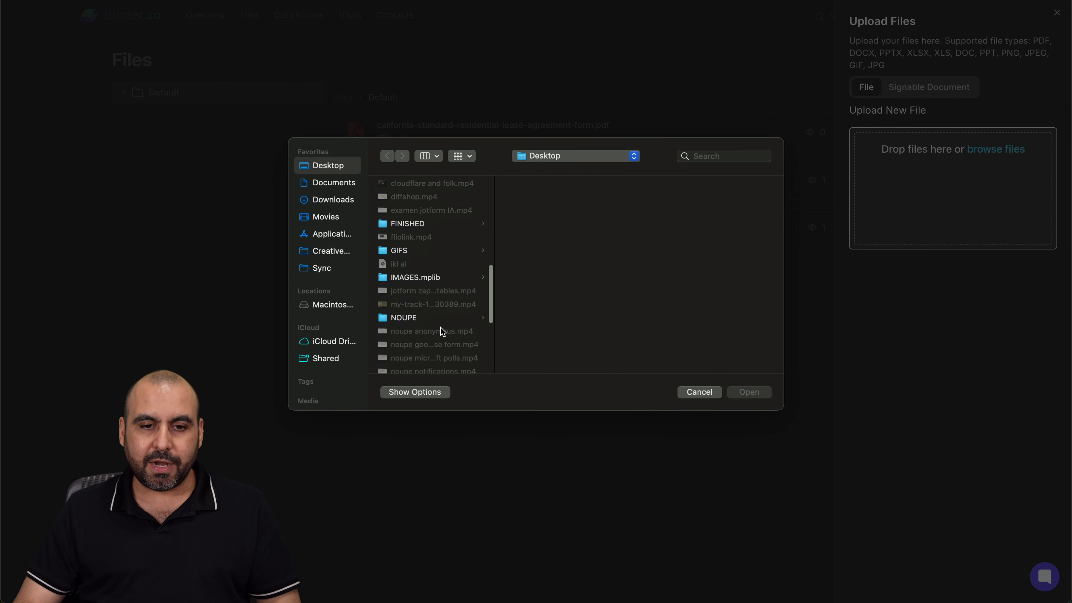
{"action": "scroll", "coordinate": [442, 331], "scroll_direction": "down", "scroll_amount": 5}
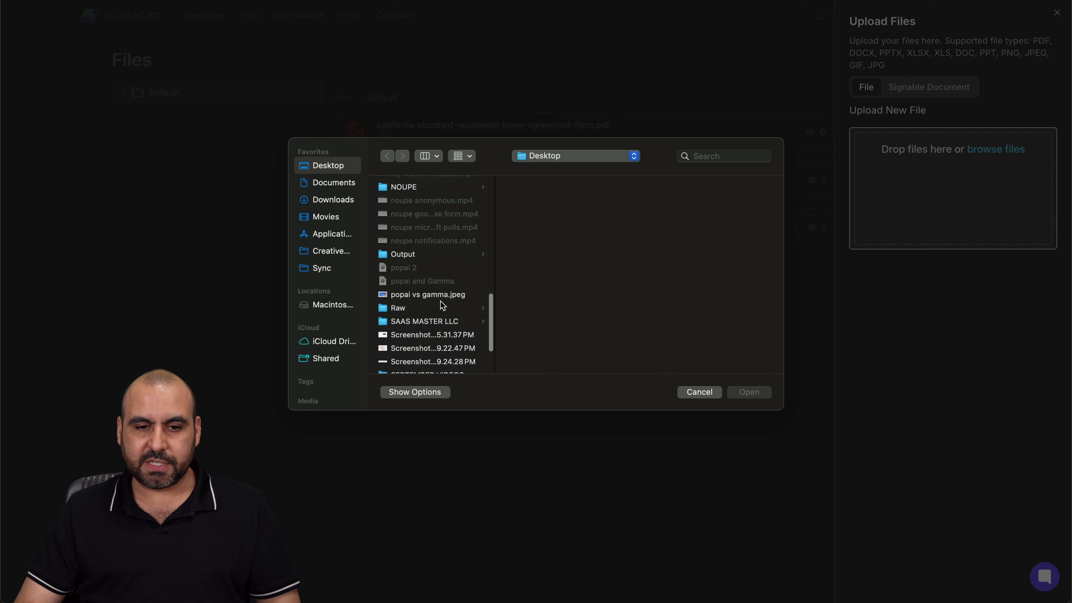
{"action": "left_click", "coordinate": [440, 293]}
{"action": "double_click", "coordinate": [440, 293]}
{"action": "left_click", "coordinate": [953, 230]}
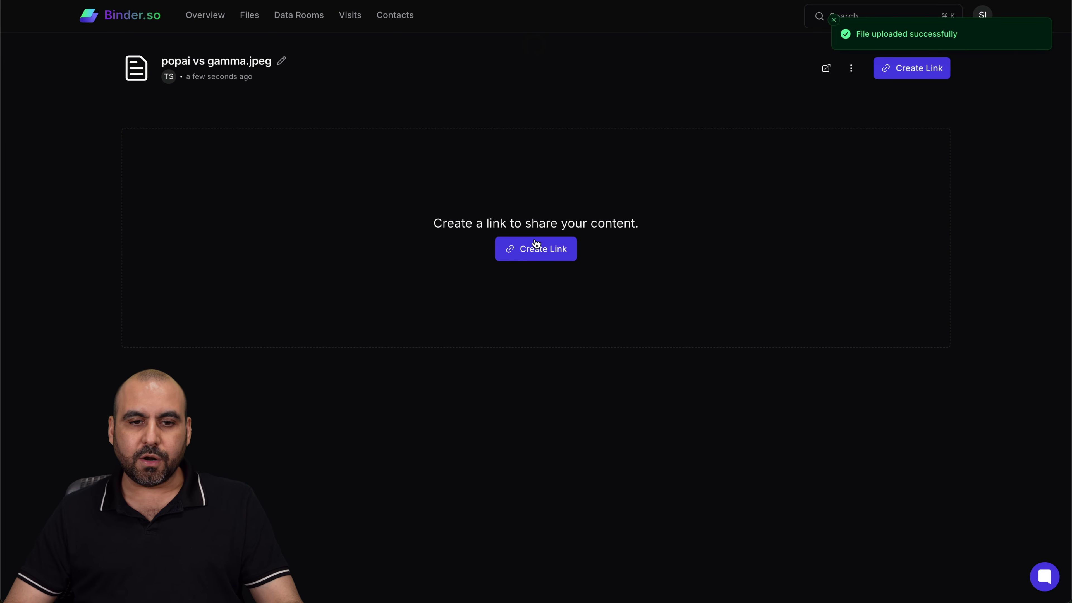
- Start a PERSONAL-group share link for the image, trying the expiration and password switches
{"action": "left_click", "coordinate": [545, 253]}
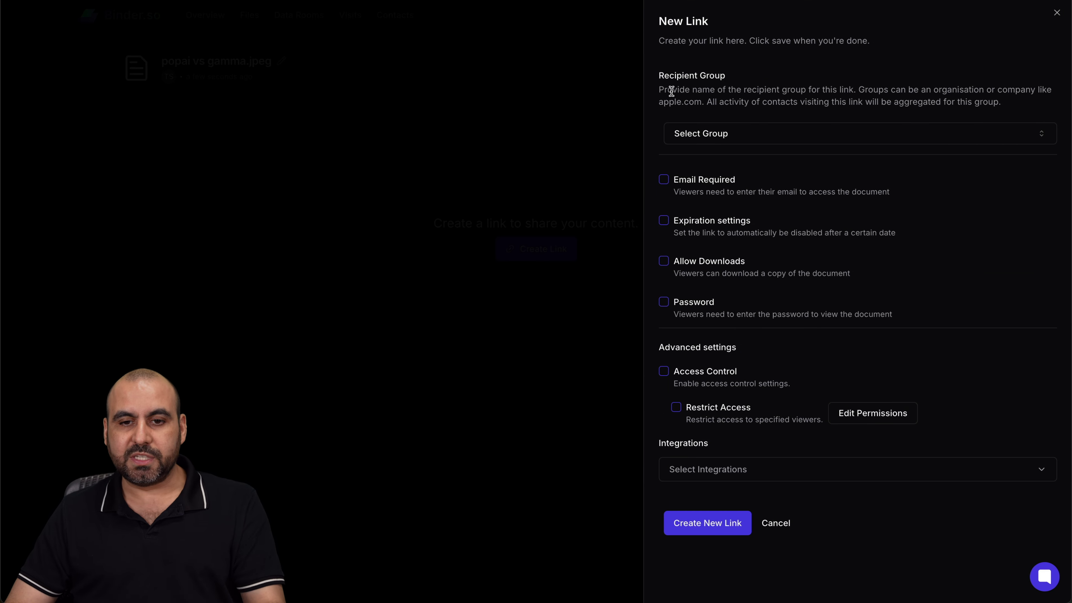
{"action": "left_click", "coordinate": [737, 134]}
{"action": "left_click", "coordinate": [808, 185]}
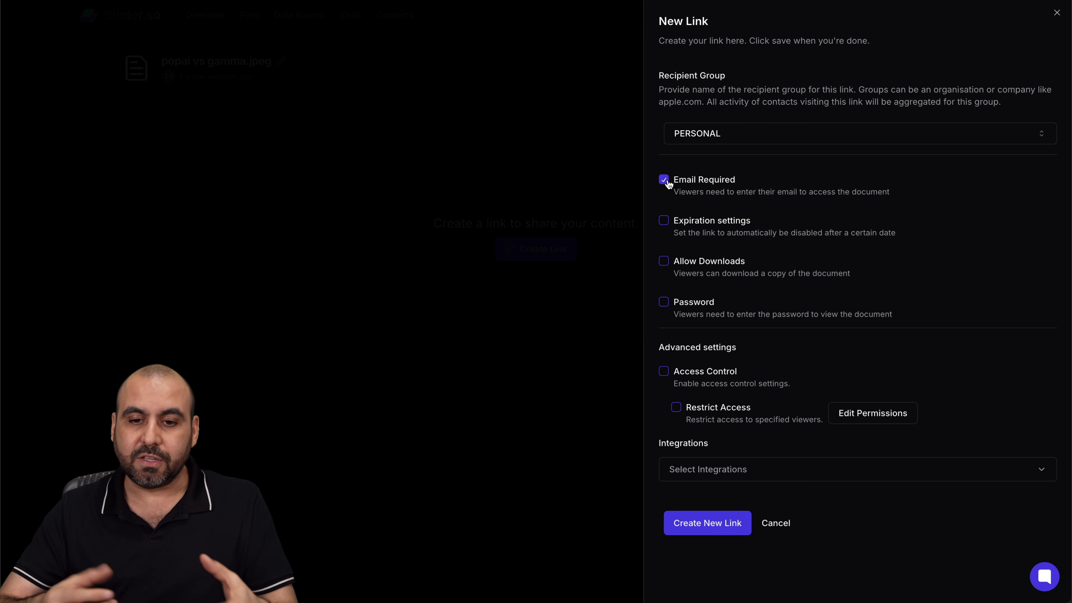
{"action": "left_click", "coordinate": [664, 221]}
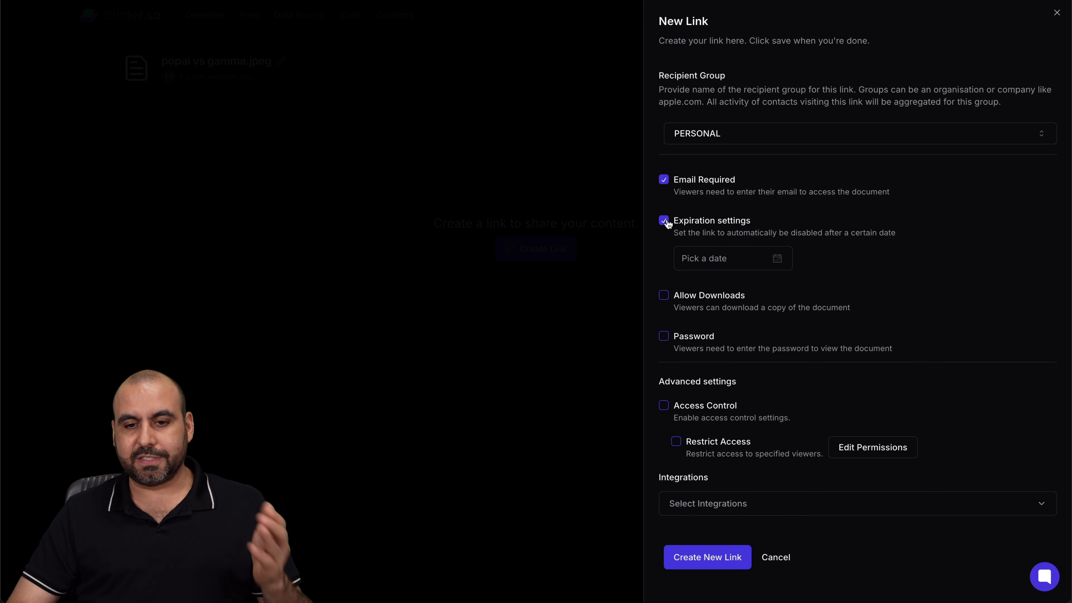
{"action": "left_click", "coordinate": [664, 220]}
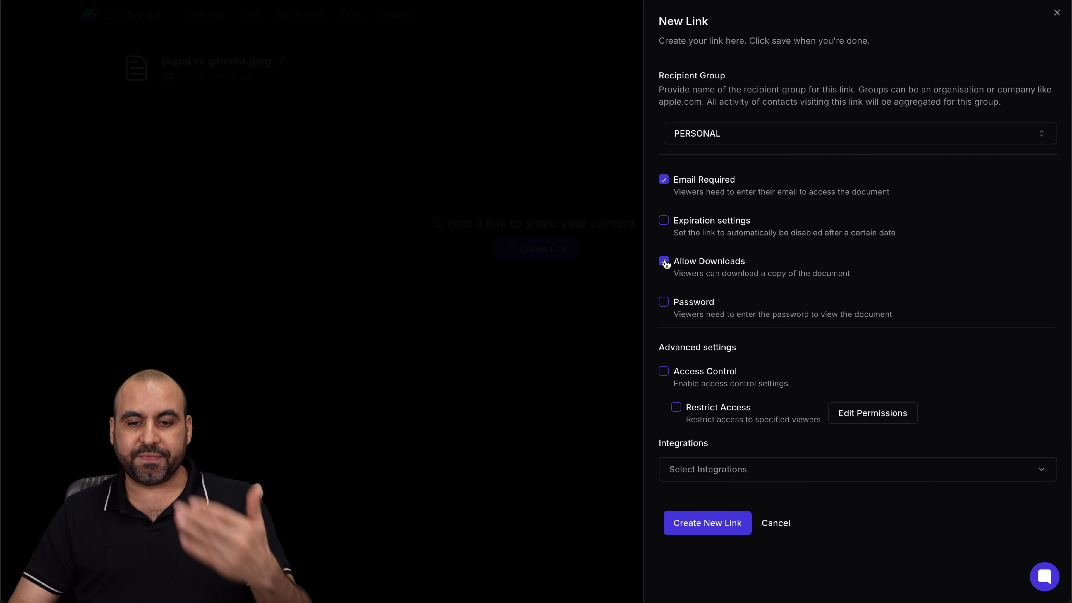
{"action": "left_click", "coordinate": [664, 302]}
{"action": "left_click", "coordinate": [666, 305]}
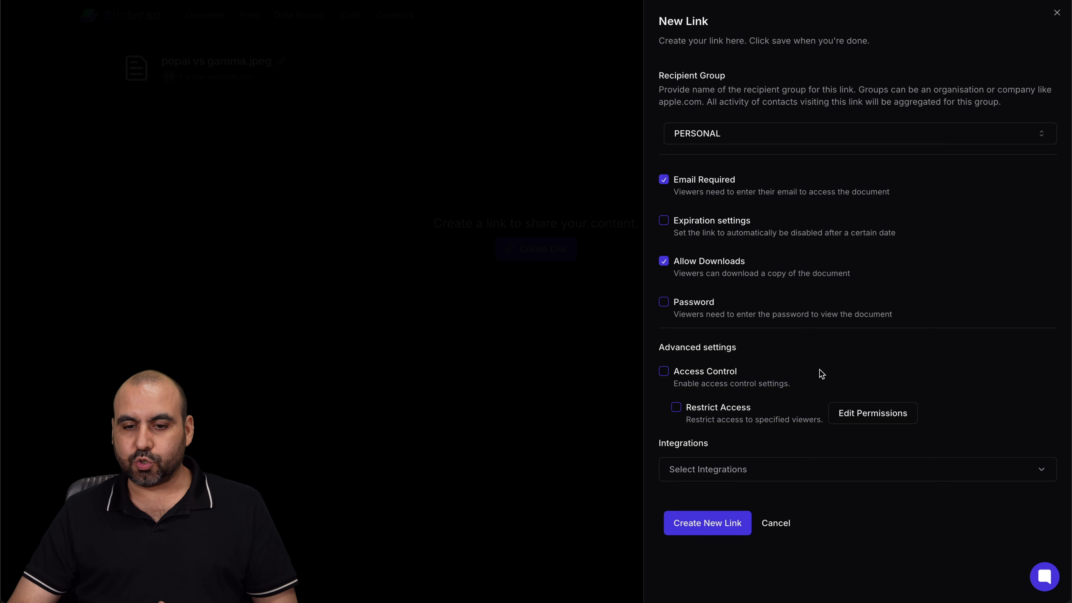
- Try Access Control's viewer permissions, cancel them, and turn on Email Required
{"action": "left_click", "coordinate": [662, 371]}
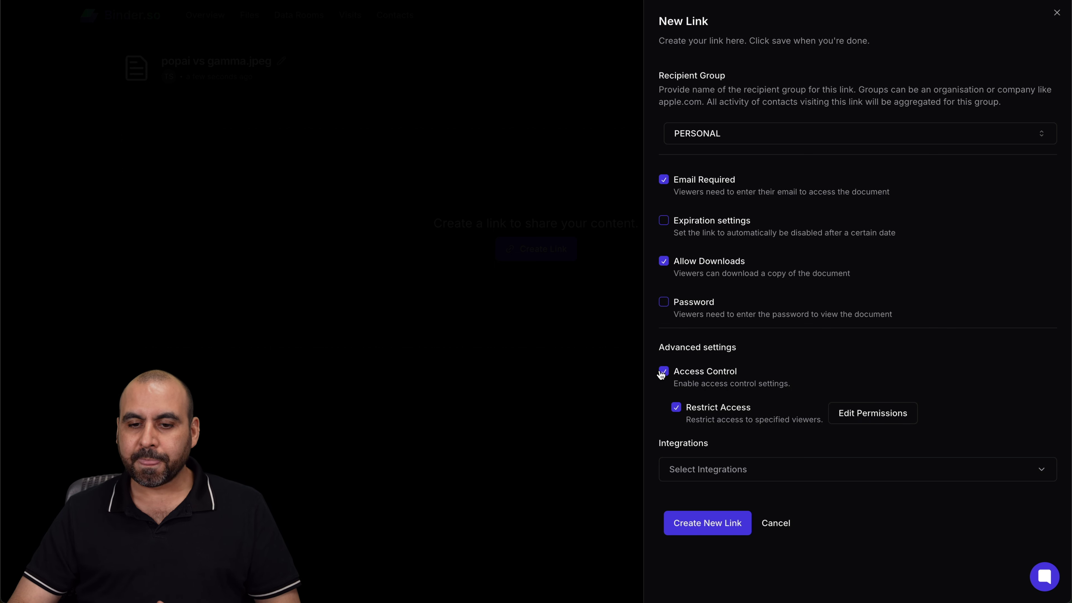
{"action": "left_click", "coordinate": [893, 422]}
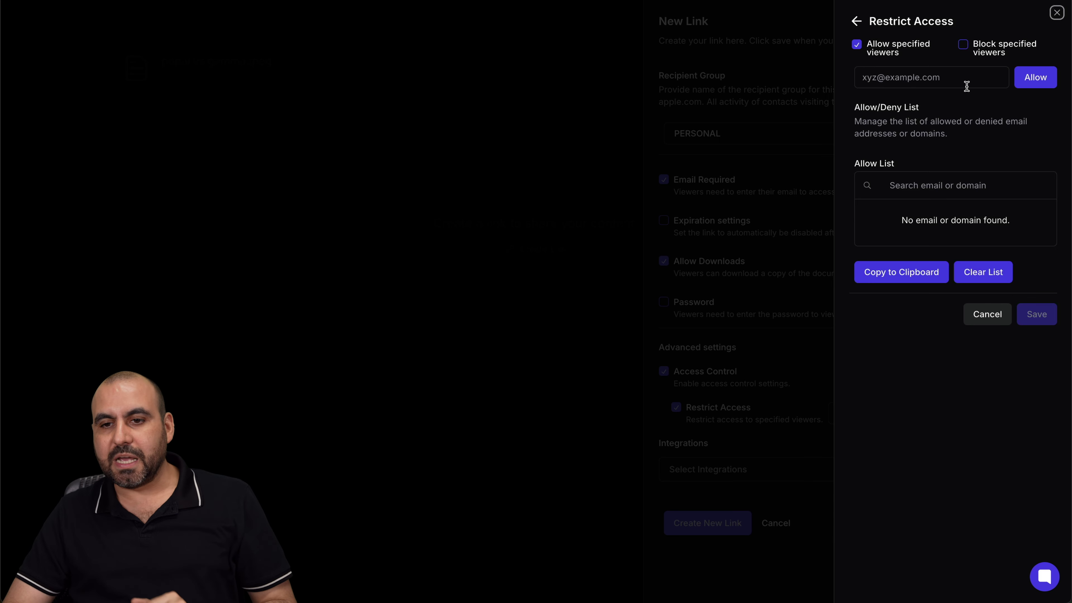
{"action": "left_click", "coordinate": [937, 81]}
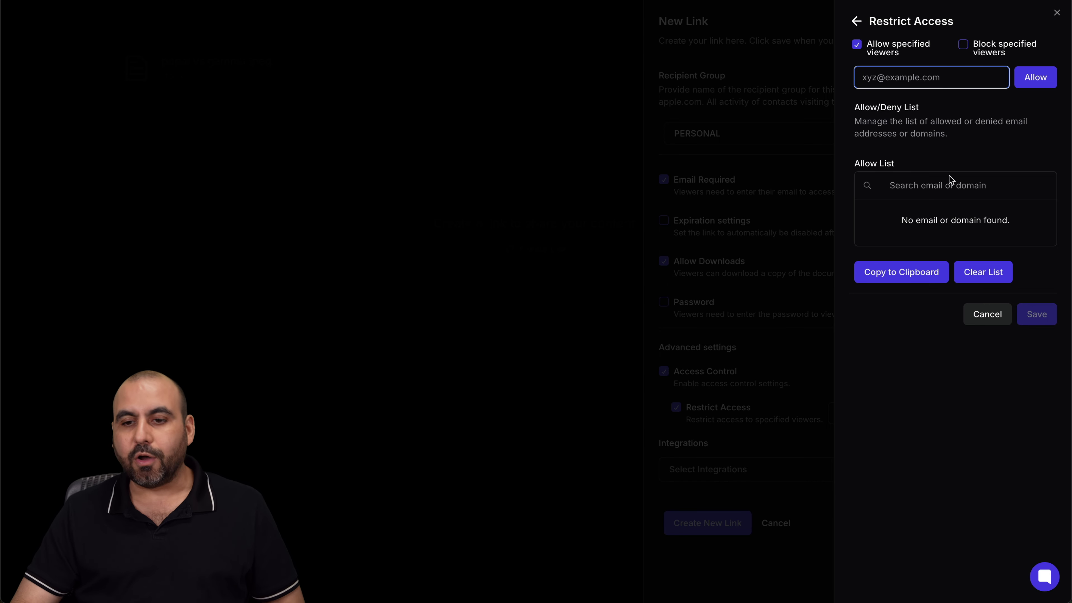
{"action": "left_click", "coordinate": [987, 313]}
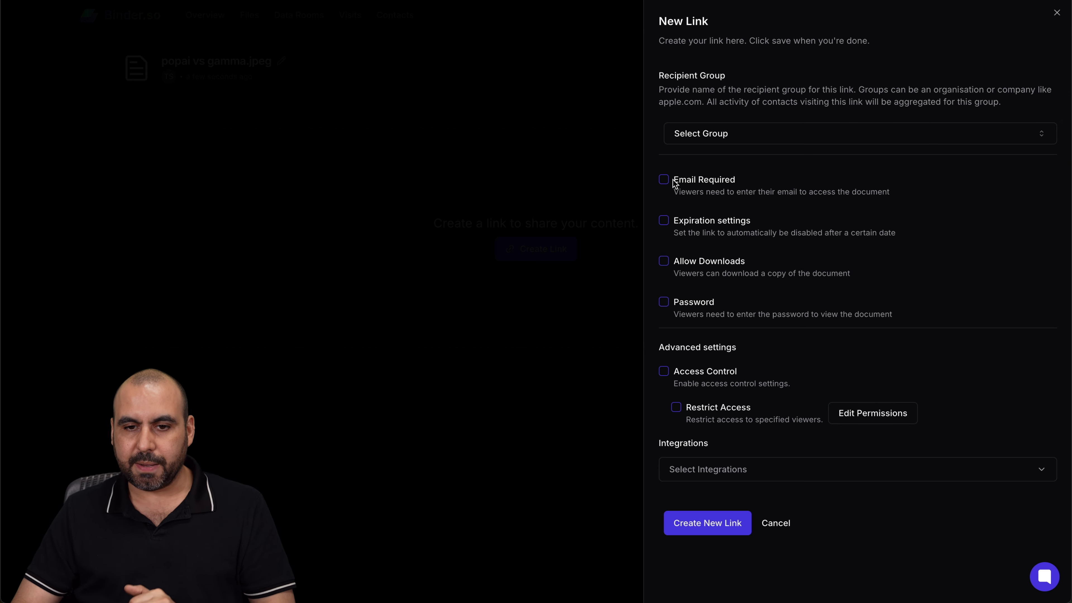
{"action": "left_click", "coordinate": [664, 180]}
- Protect the link with a password, assign the PERSONAL group, and create it
{"action": "left_click", "coordinate": [663, 302]}
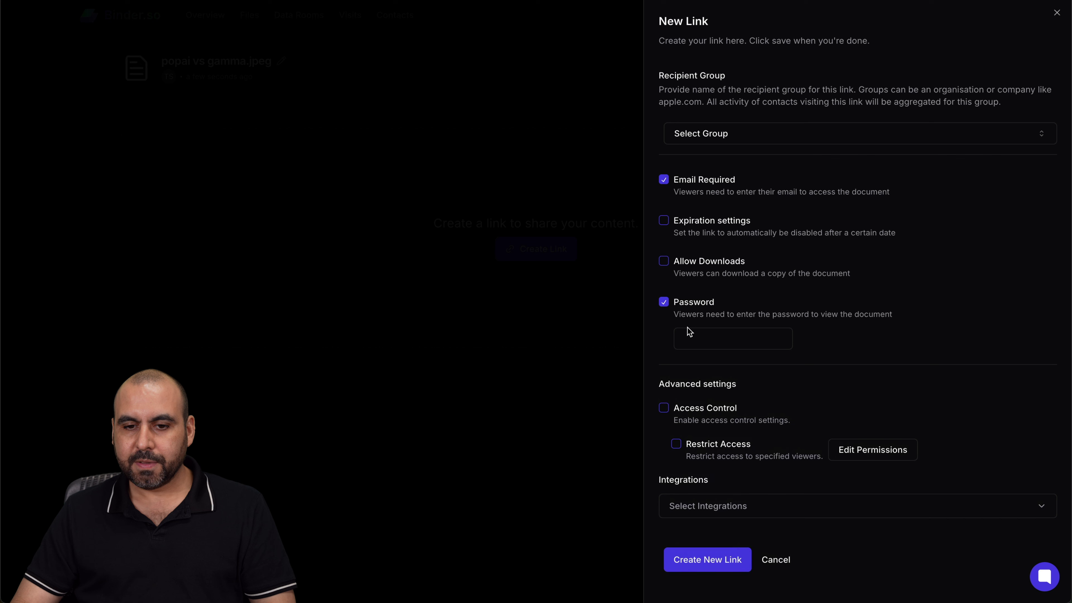
{"action": "left_click", "coordinate": [695, 338]}
{"action": "type", "text": "12345678"}
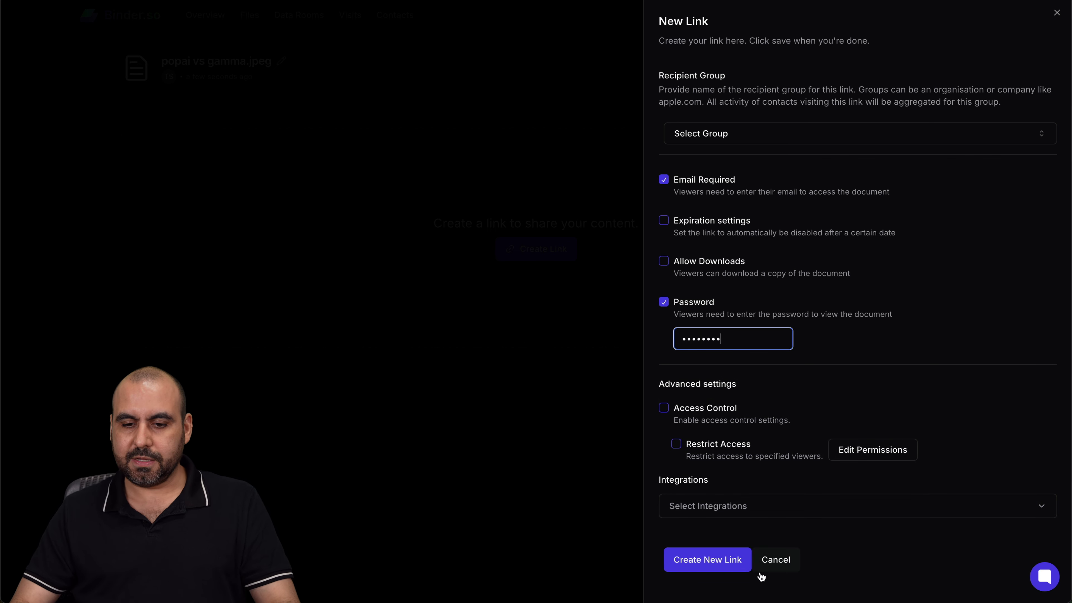
{"action": "left_click", "coordinate": [733, 561]}
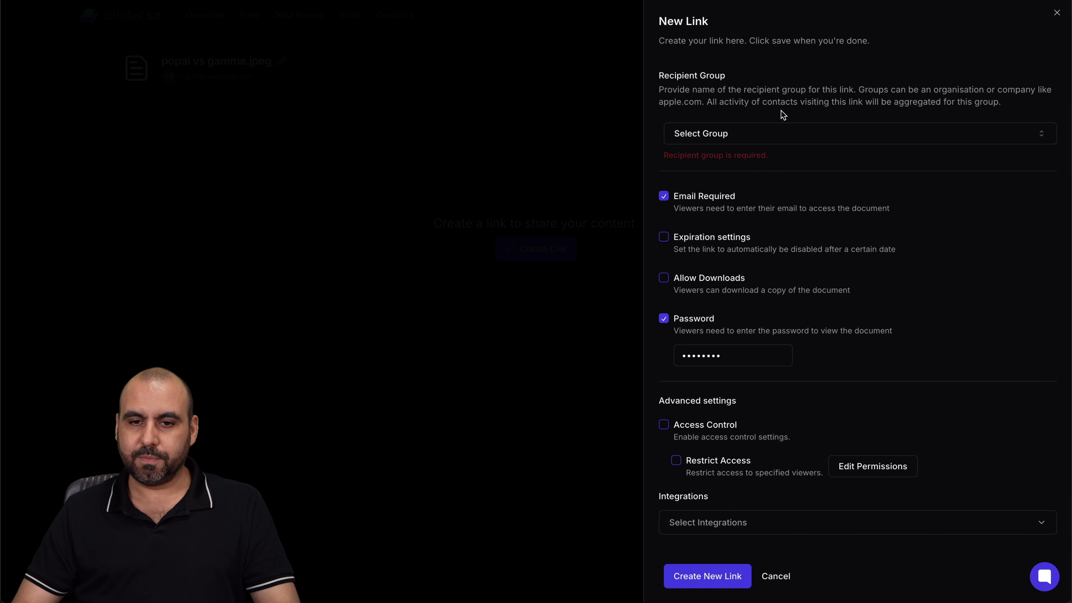
{"action": "left_click", "coordinate": [773, 132]}
{"action": "left_click", "coordinate": [796, 182]}
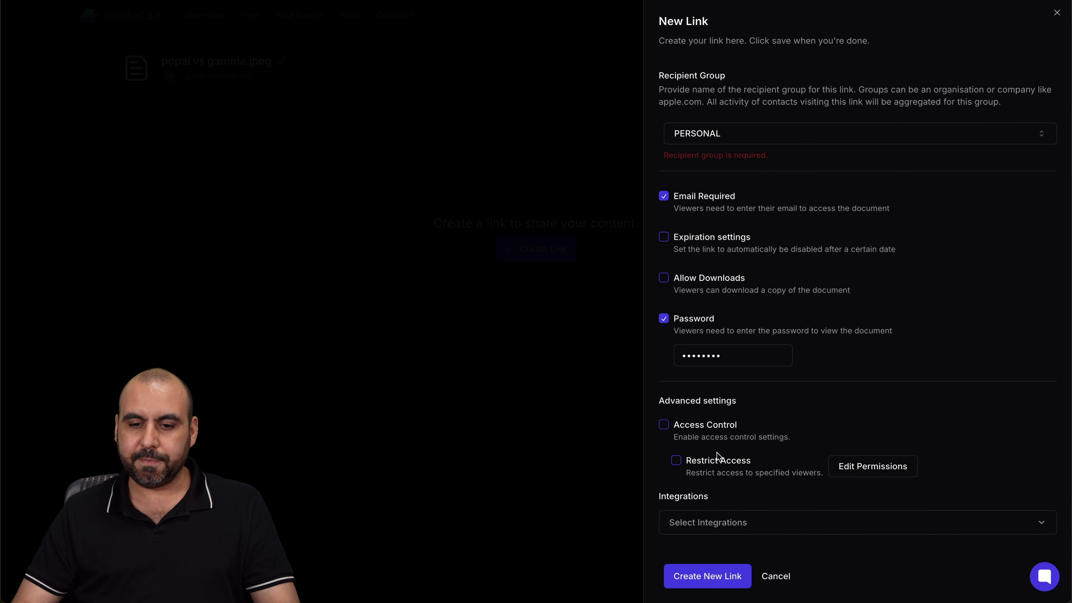
{"action": "left_click", "coordinate": [677, 574]}
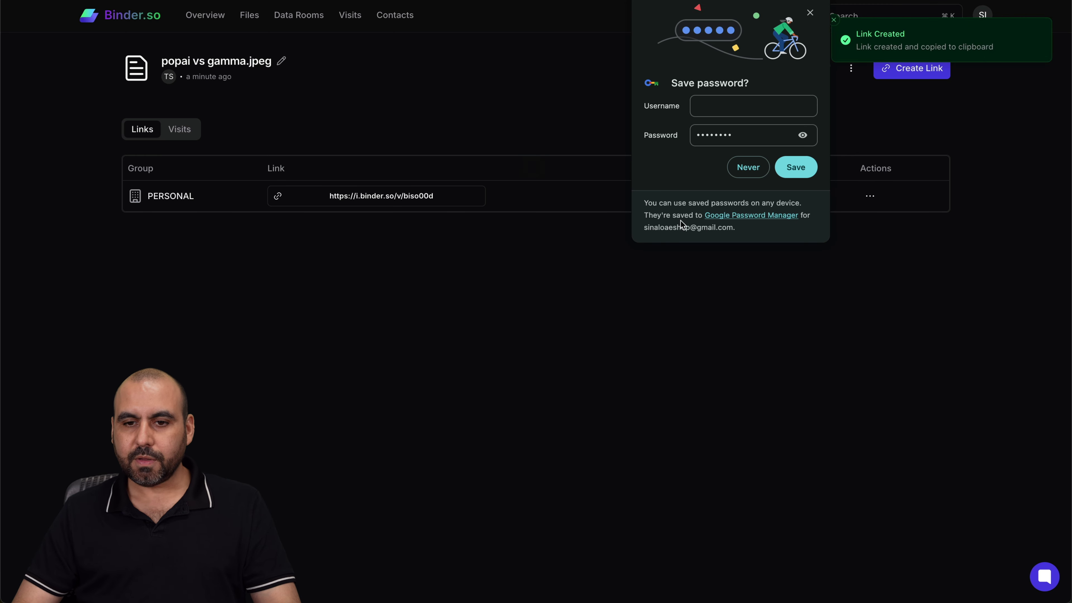
- Dismiss the save-password prompt, copy the new link, and open an incognito window
{"action": "left_click", "coordinate": [810, 13]}
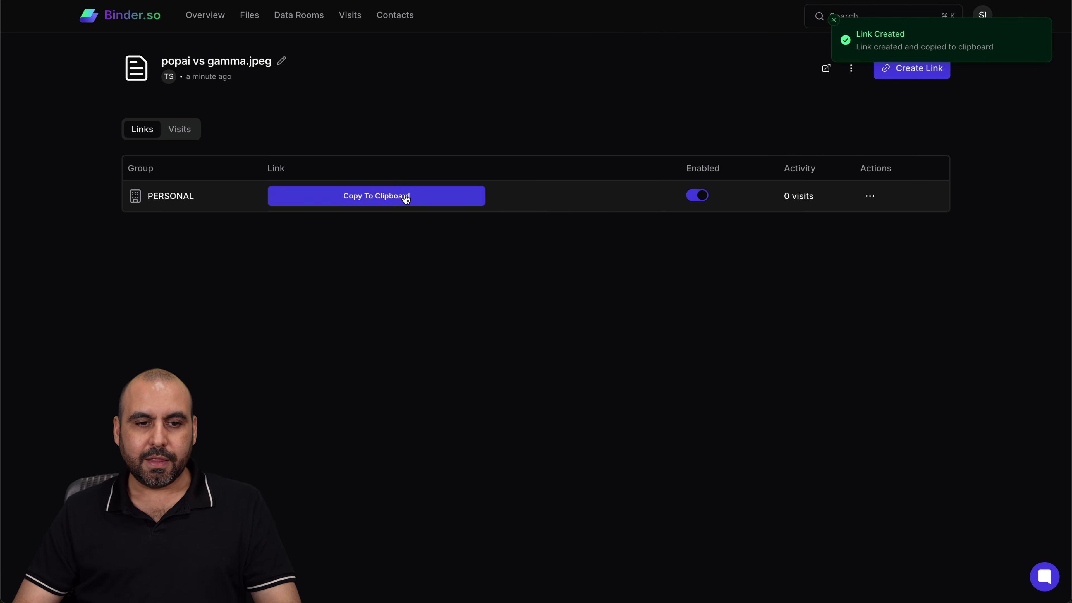
{"action": "left_click", "coordinate": [399, 197]}
{"action": "key", "text": "super+shift+n"}
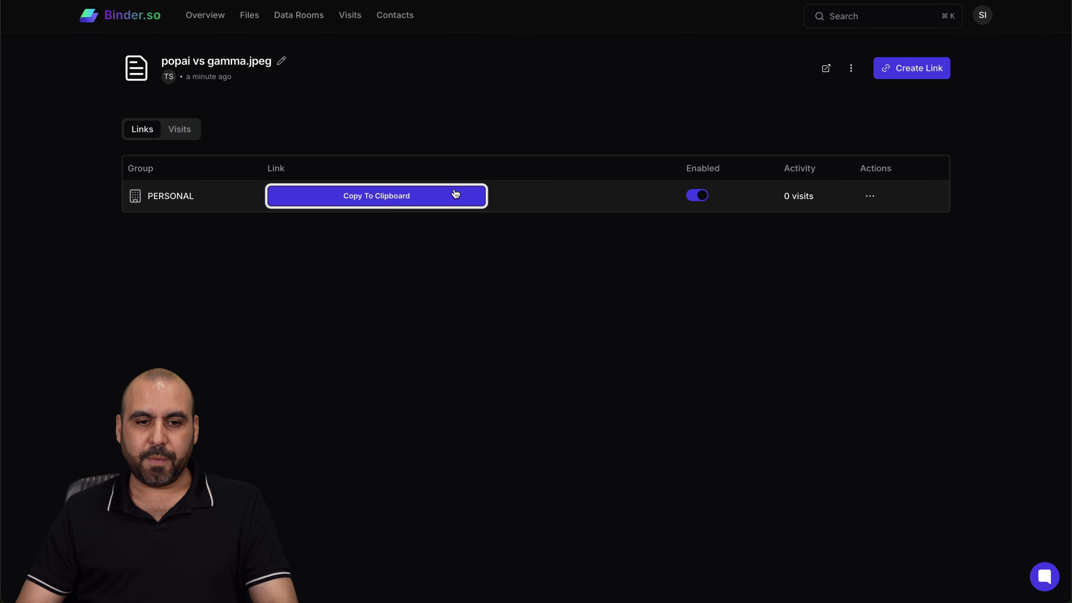
- Load the copied link in a private window, entering the link password and a viewer email
{"action": "left_click", "coordinate": [455, 195]}
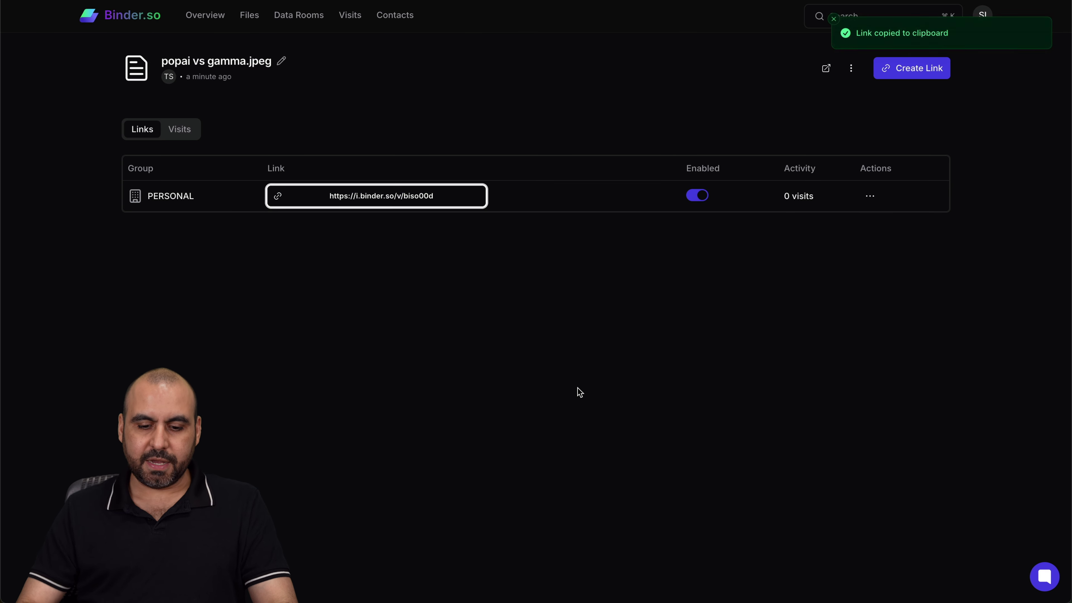
{"action": "key", "text": "super+shift+n"}
{"action": "key", "text": "super+v"}
{"action": "key", "text": "Return"}
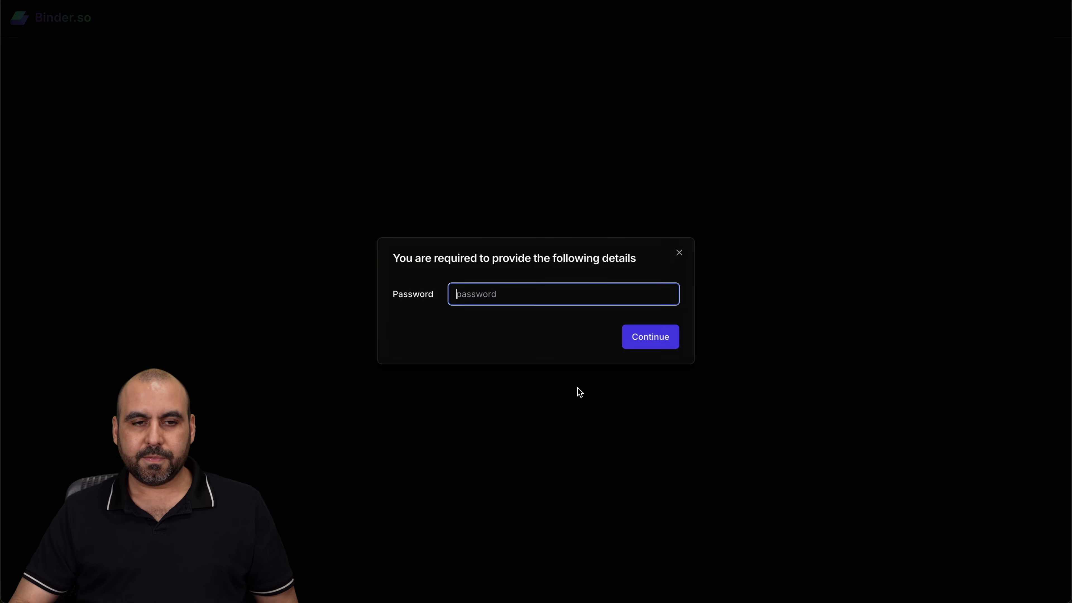
{"action": "type", "text": "••"}
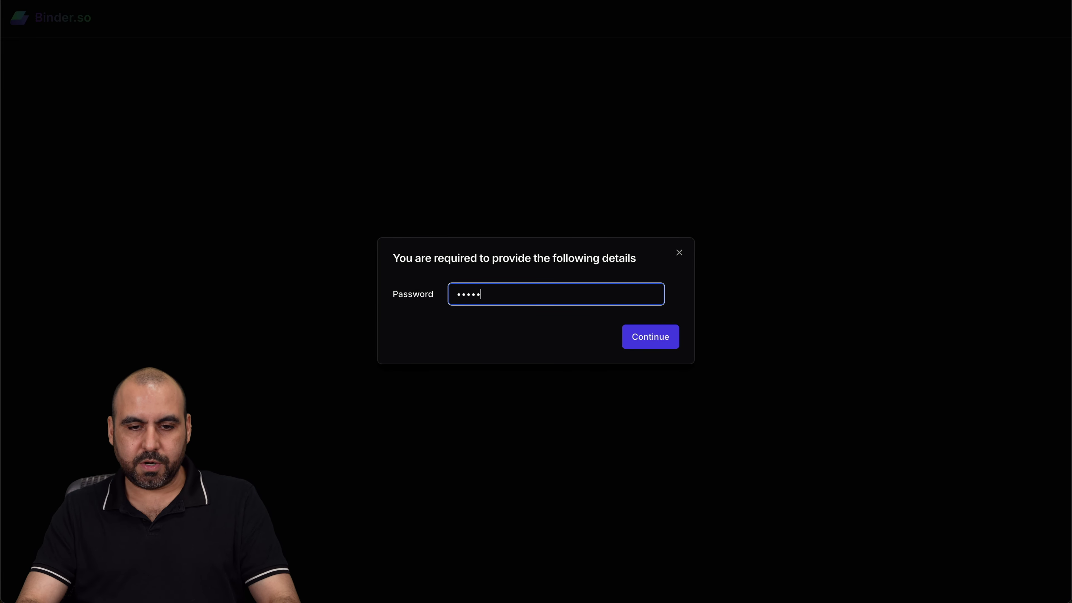
{"action": "type", "text": "••••••"}
{"action": "left_click", "coordinate": [637, 337]}
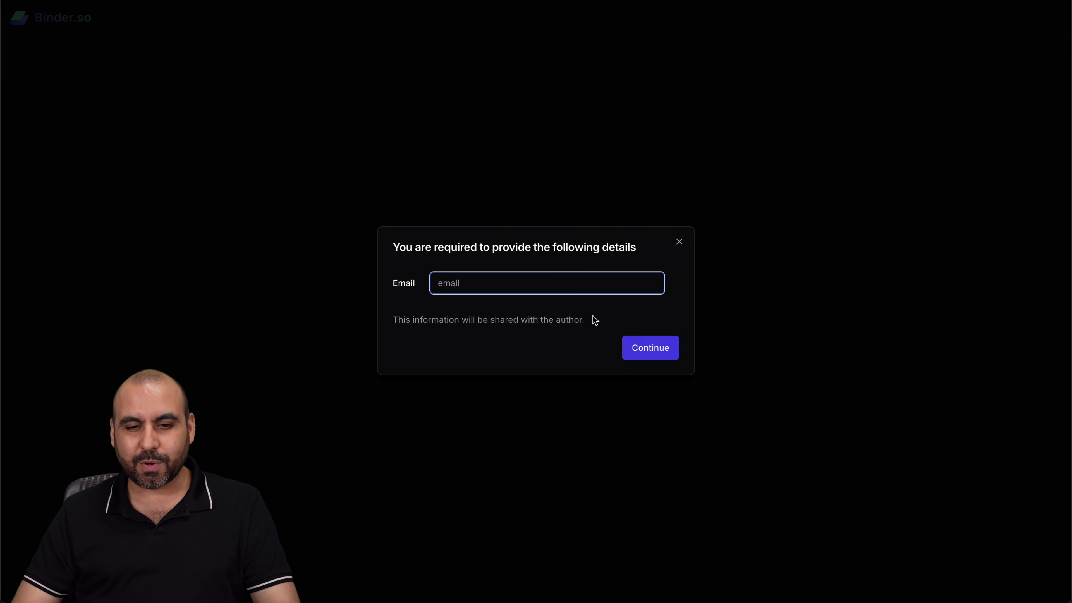
{"action": "type", "text": "tre"}
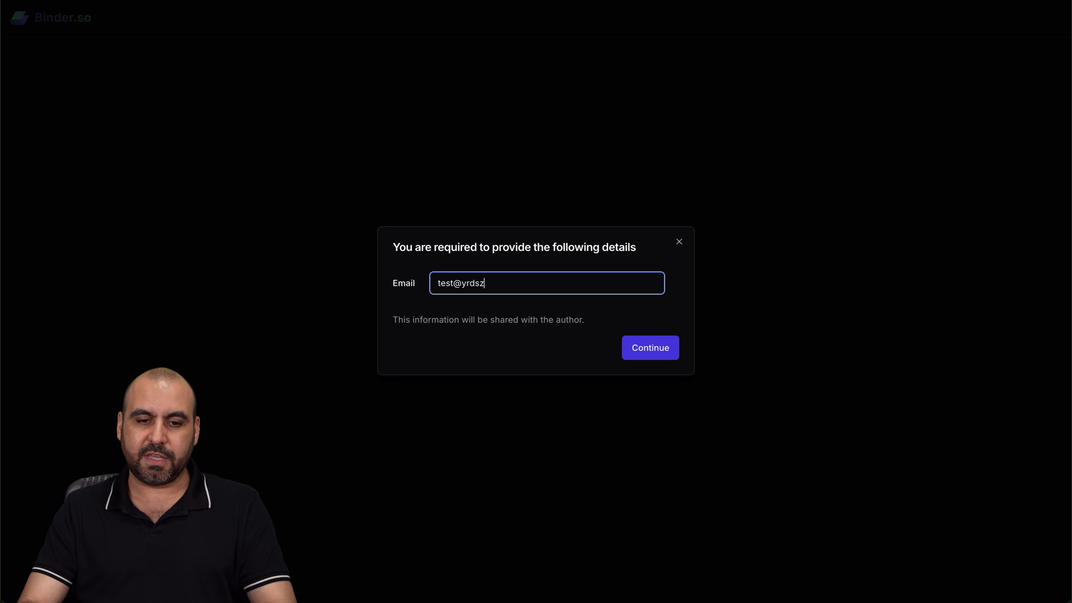
{"action": "left_click", "coordinate": [662, 357]}
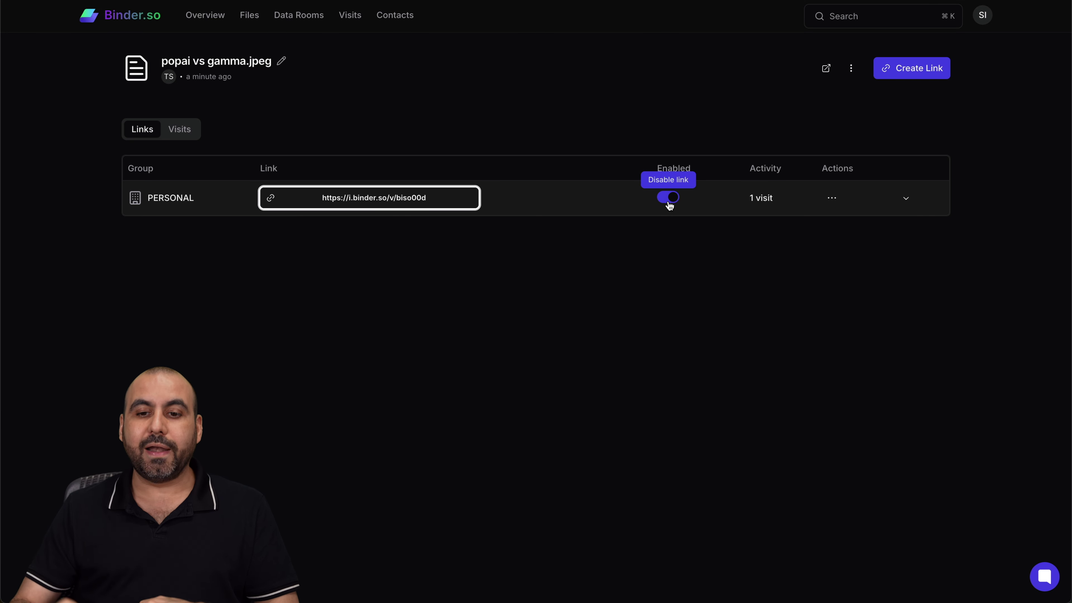
- Expand the share link's row to reveal its visitor, then go to Contacts
{"action": "left_click", "coordinate": [831, 197]}
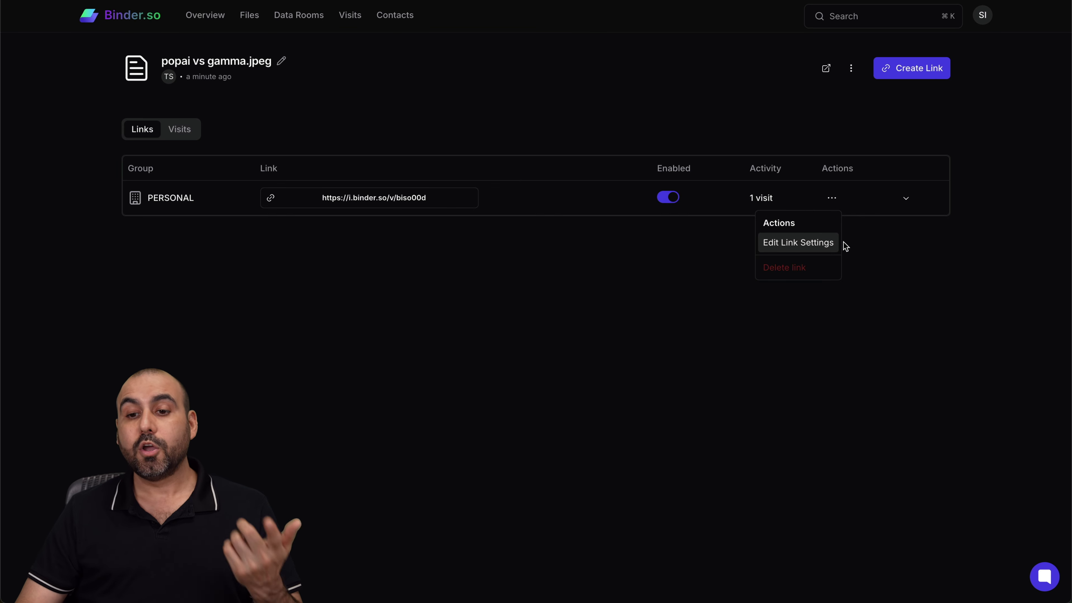
{"action": "left_click", "coordinate": [908, 199]}
{"action": "left_click", "coordinate": [906, 198]}
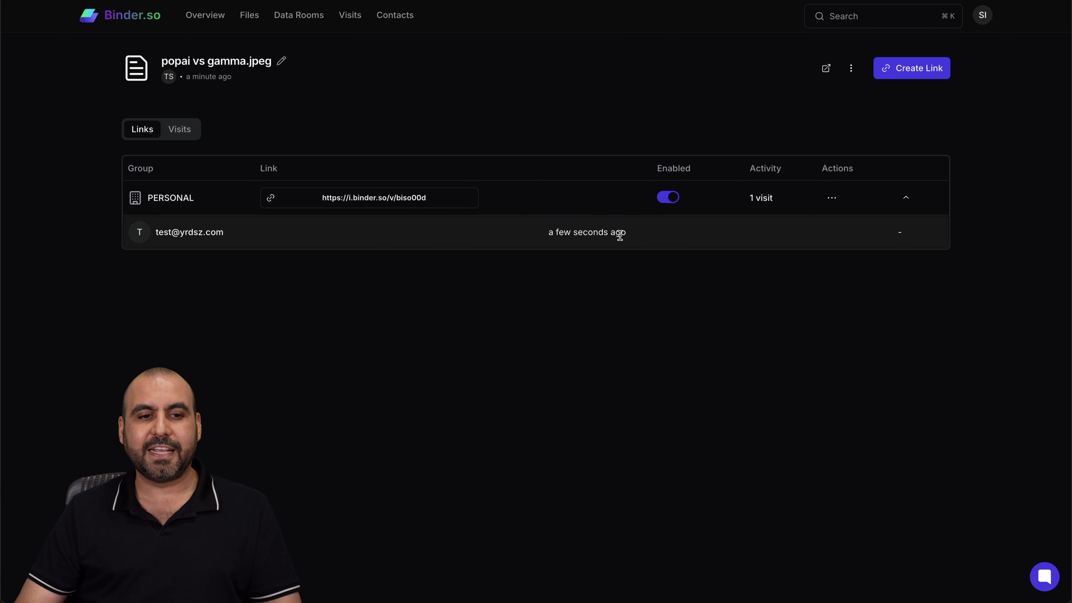
{"action": "left_click", "coordinate": [398, 18]}
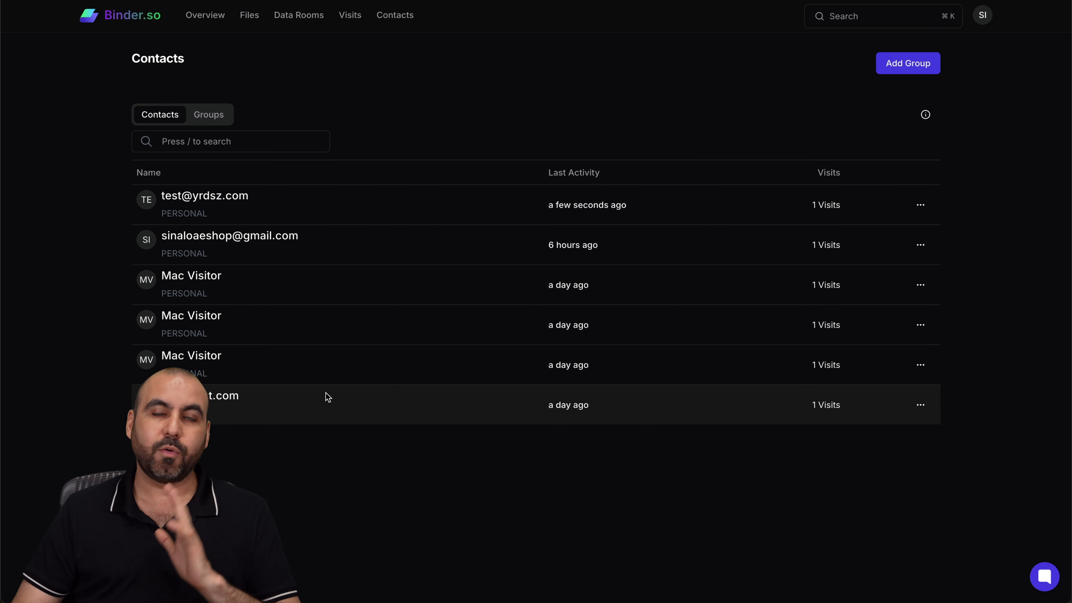
- Review the Overview dashboard: 1 total visit, 4 engaged contacts, and the popai vs gamma.jpeg visit
{"action": "left_click", "coordinate": [208, 15]}
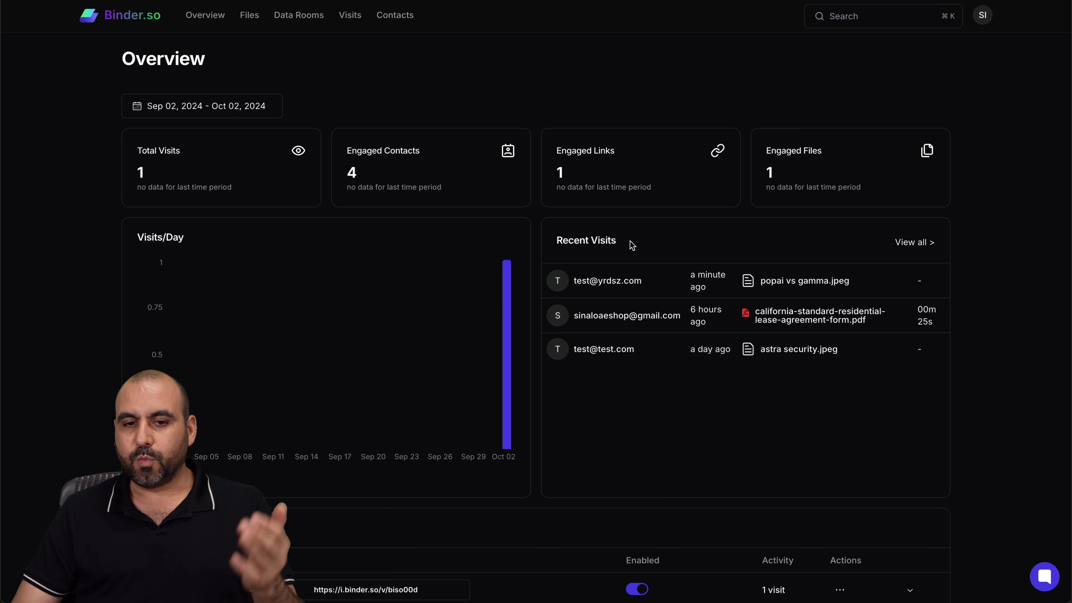
{"action": "scroll", "coordinate": [630, 249], "scroll_direction": "down", "scroll_amount": 10}
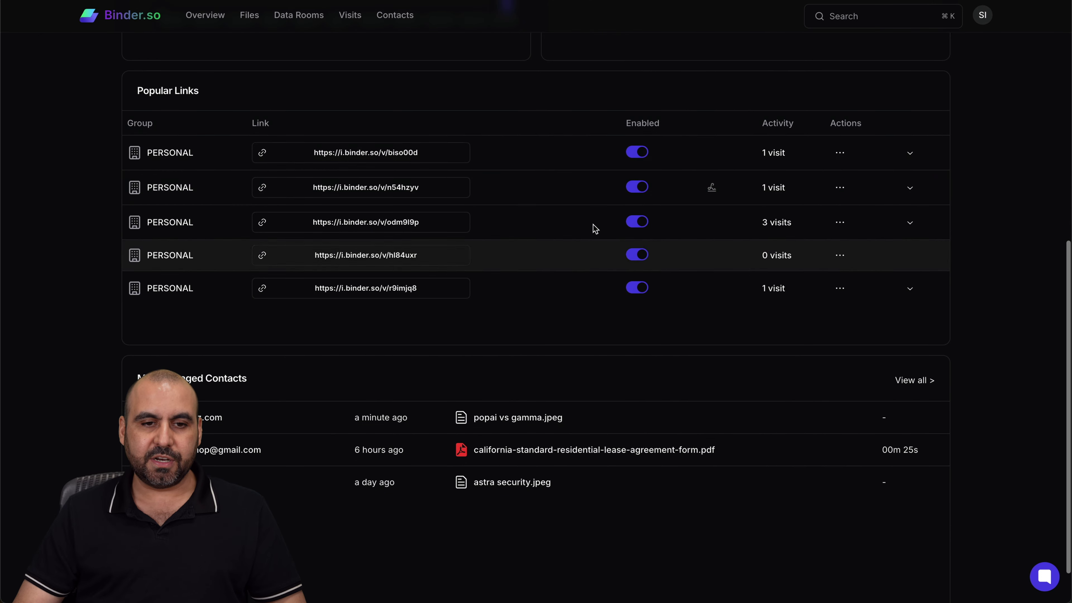
{"action": "scroll", "coordinate": [297, 356], "scroll_direction": "down", "scroll_amount": 1}
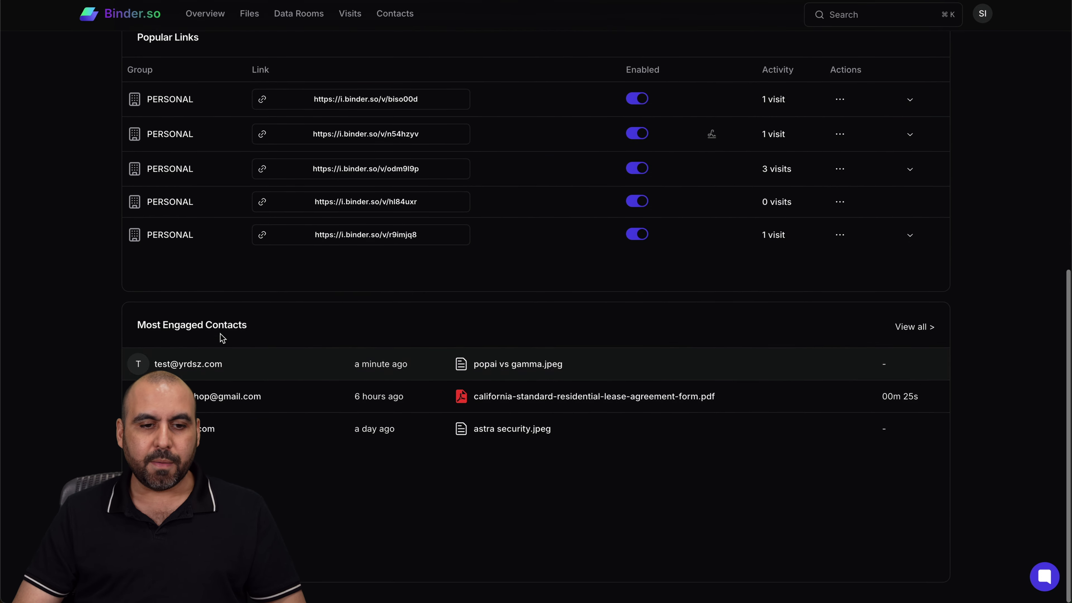
{"action": "scroll", "coordinate": [364, 378], "scroll_direction": "up", "scroll_amount": 11}
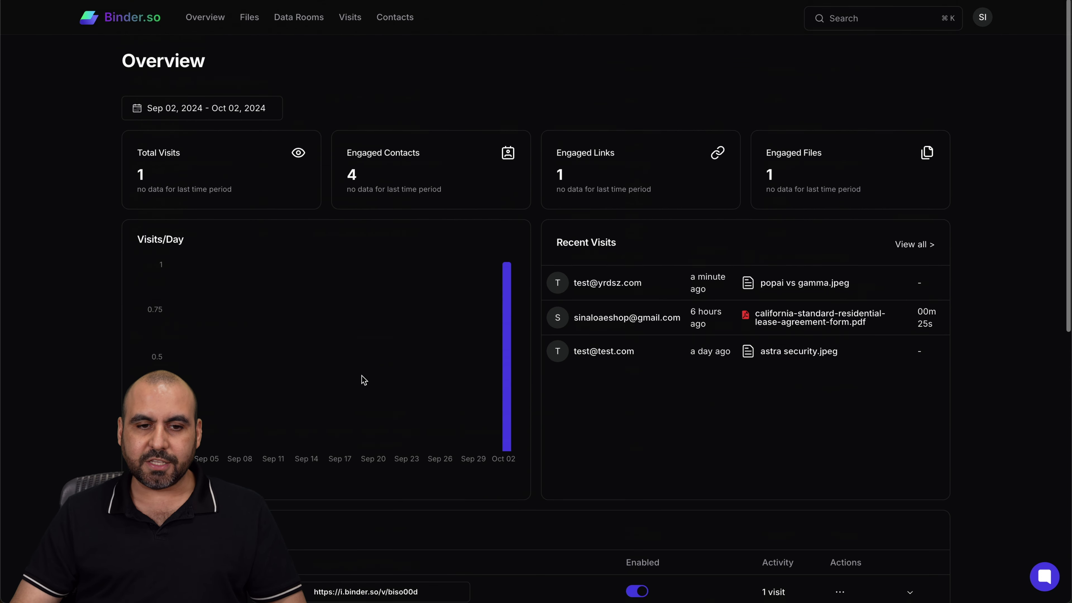
- Browse the uploaded files and ROOM's Home folder, check the Visits log, then return to Overview
{"action": "left_click", "coordinate": [245, 20]}
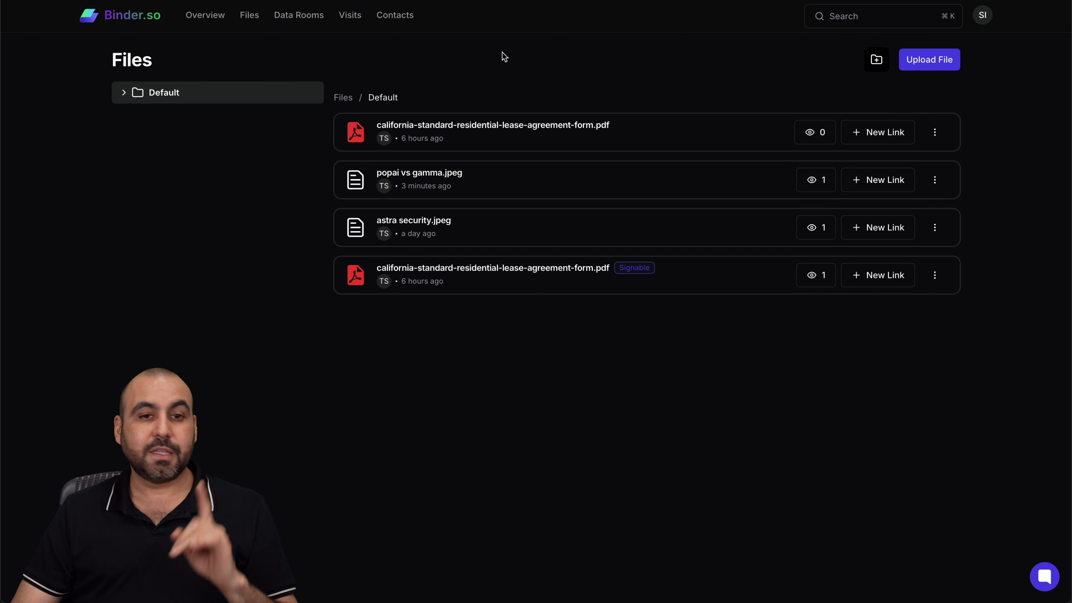
{"action": "left_click", "coordinate": [285, 19]}
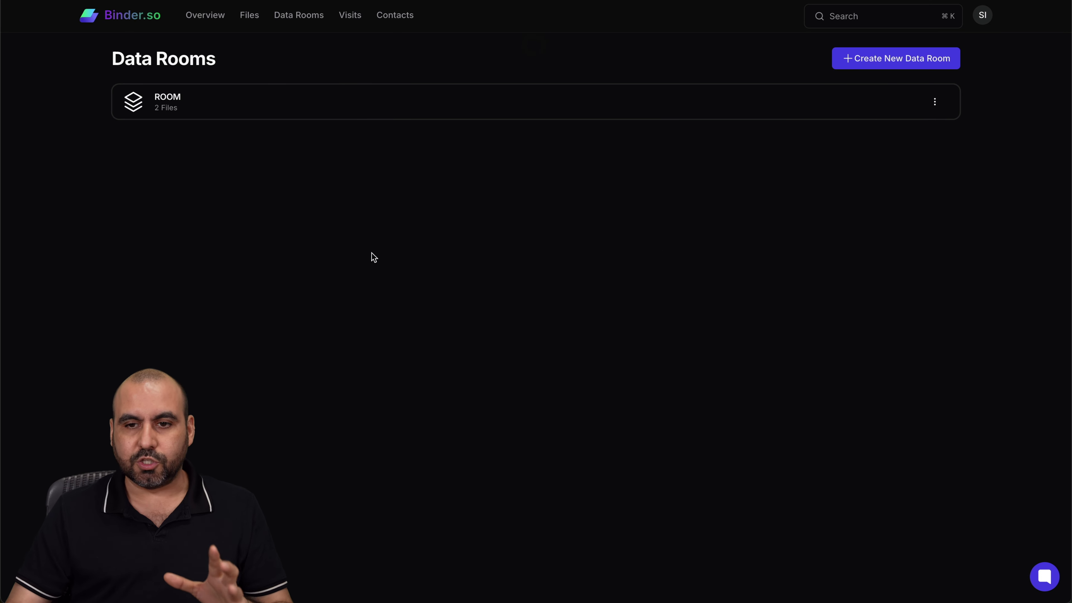
{"action": "left_click", "coordinate": [261, 112]}
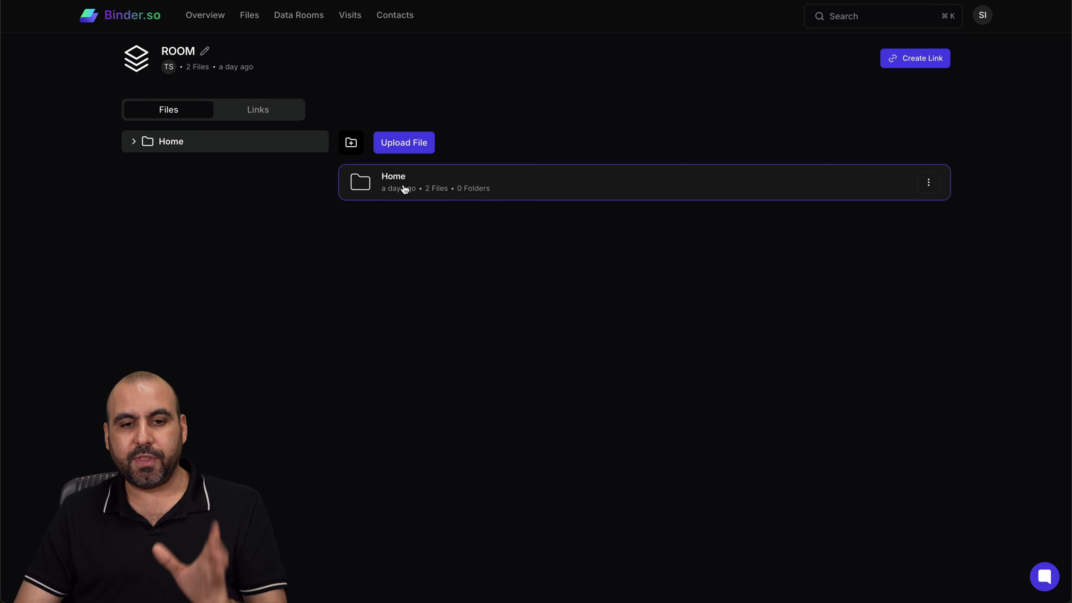
{"action": "left_click", "coordinate": [406, 188]}
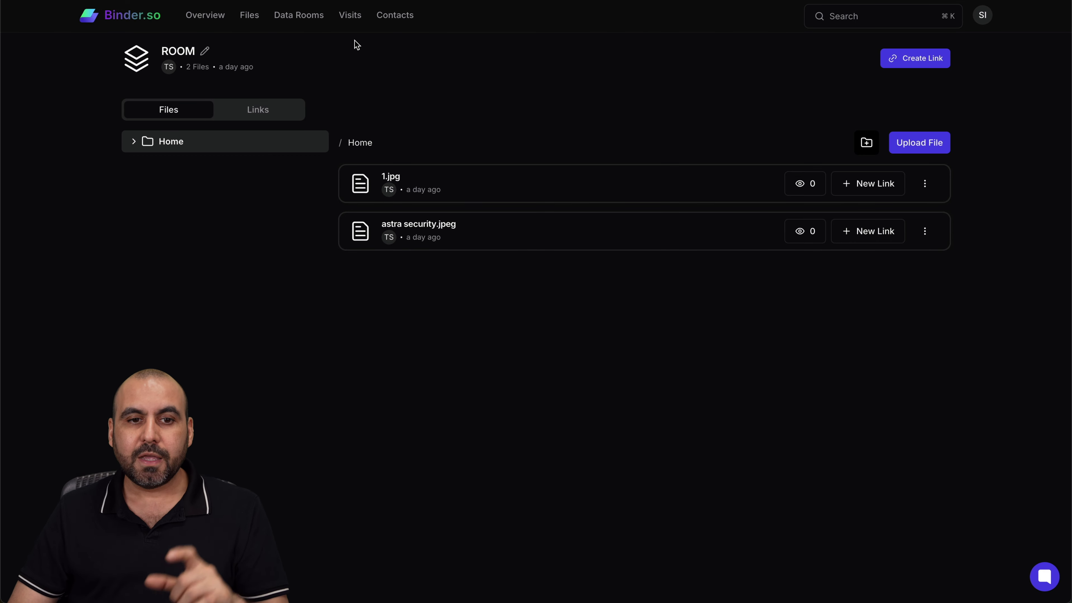
{"action": "left_click", "coordinate": [353, 17]}
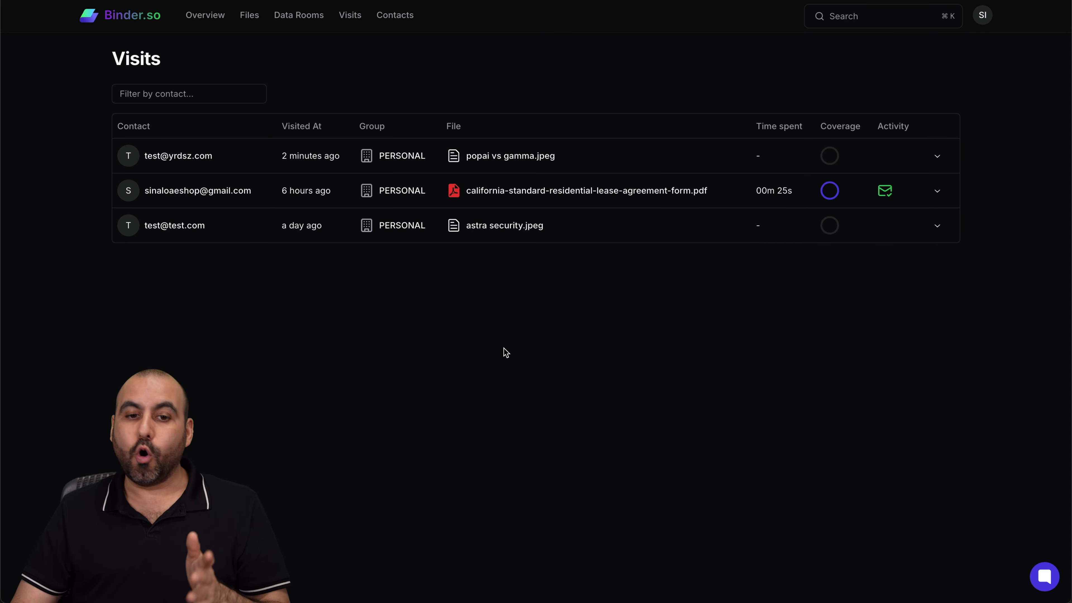
{"action": "left_click", "coordinate": [206, 16]}
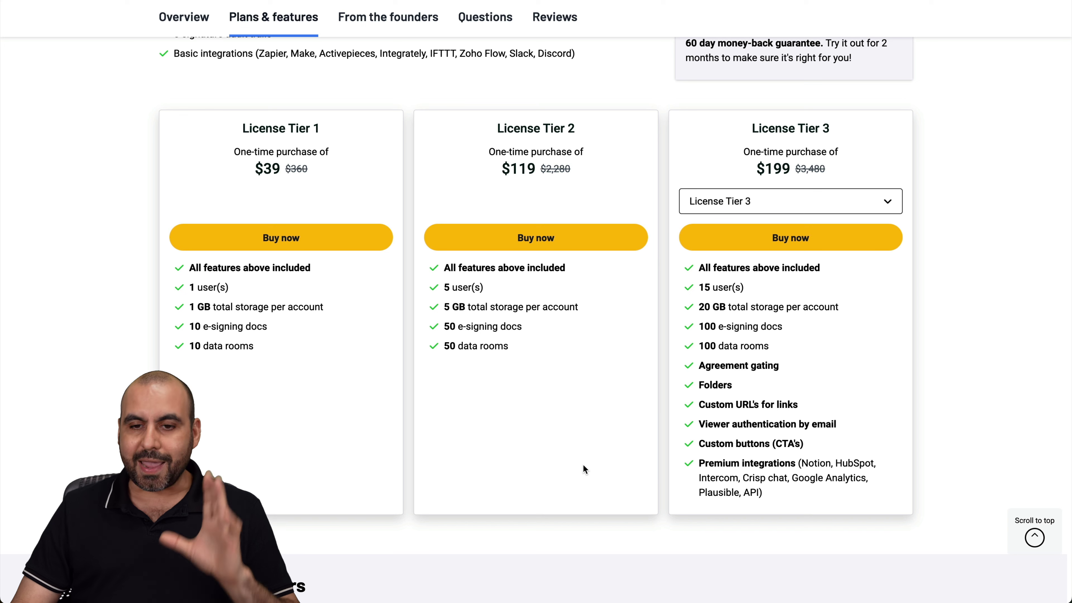
{"action": "left_click_drag", "start_coordinate": [712, 321], "coordinate": [714, 468]}
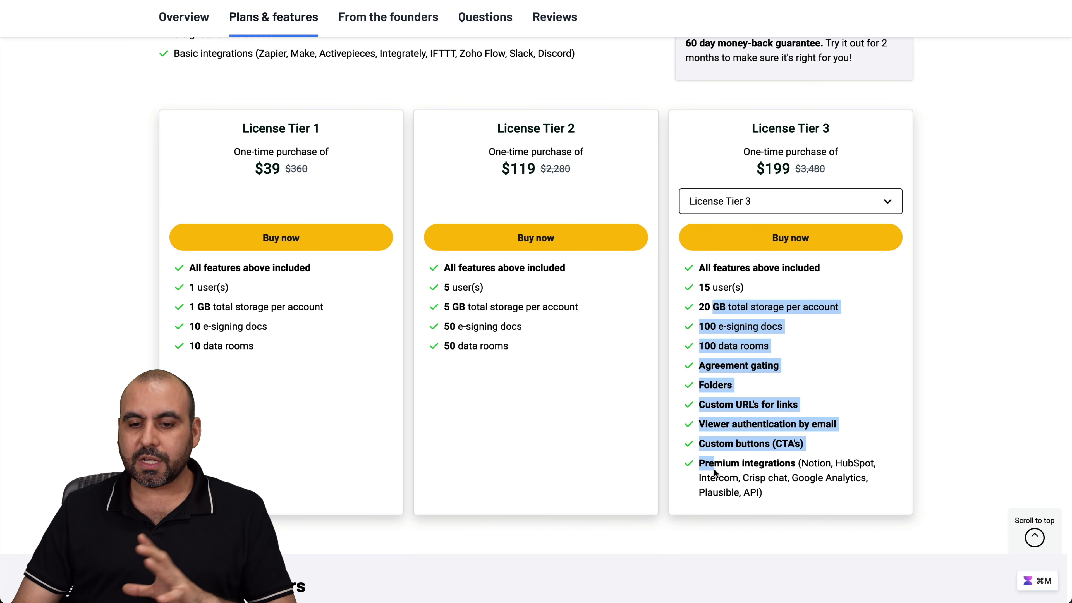
{"action": "left_click", "coordinate": [768, 502]}
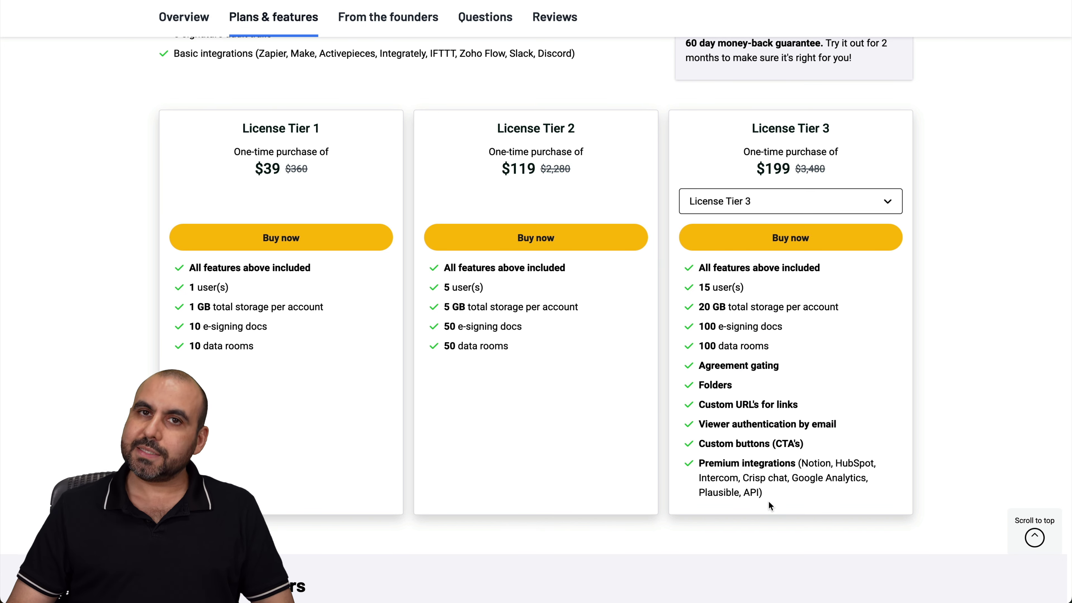